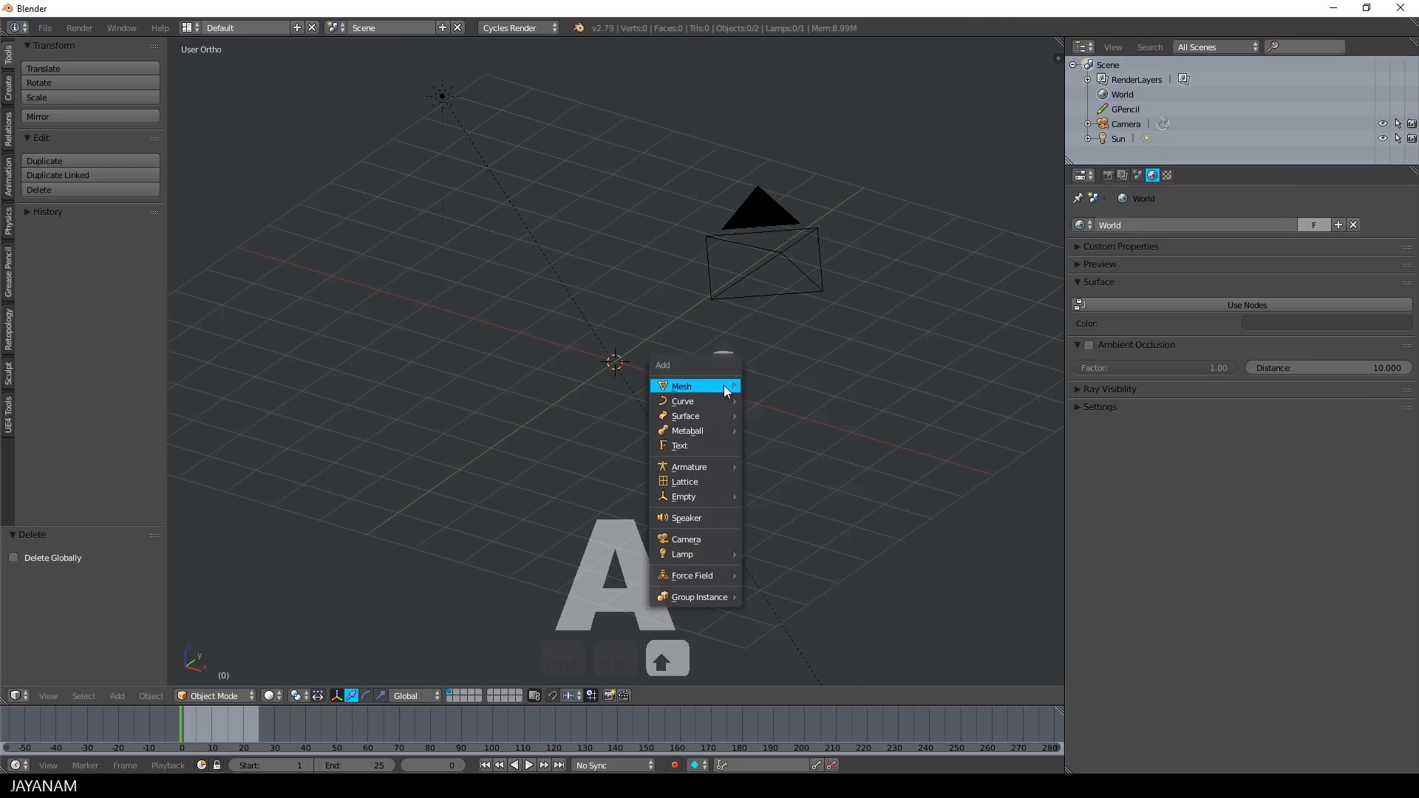
- Add a Suzanne monkey head mesh with Generate UVs enabled
mouse_move(725, 385)
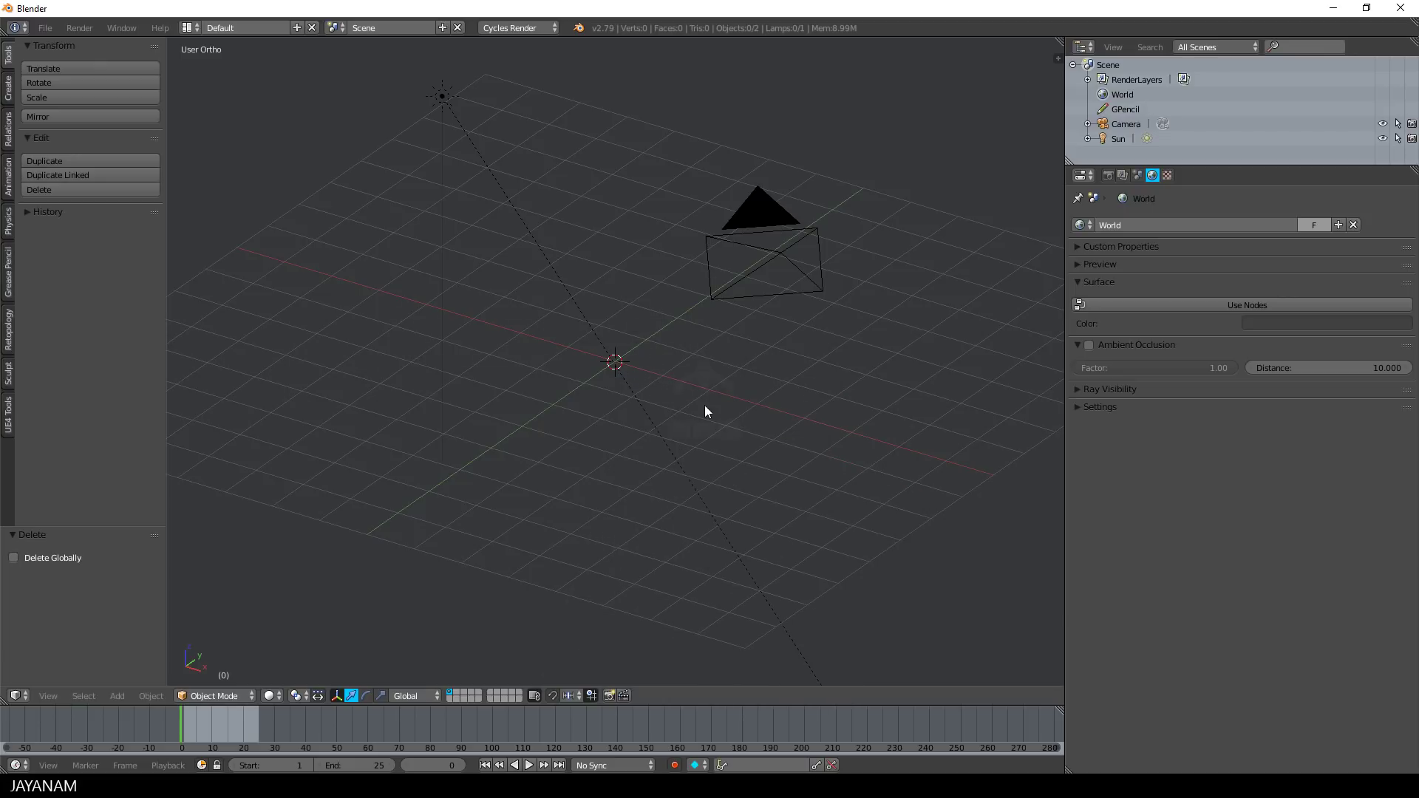
key("shift+a")
mouse_move(705, 406)
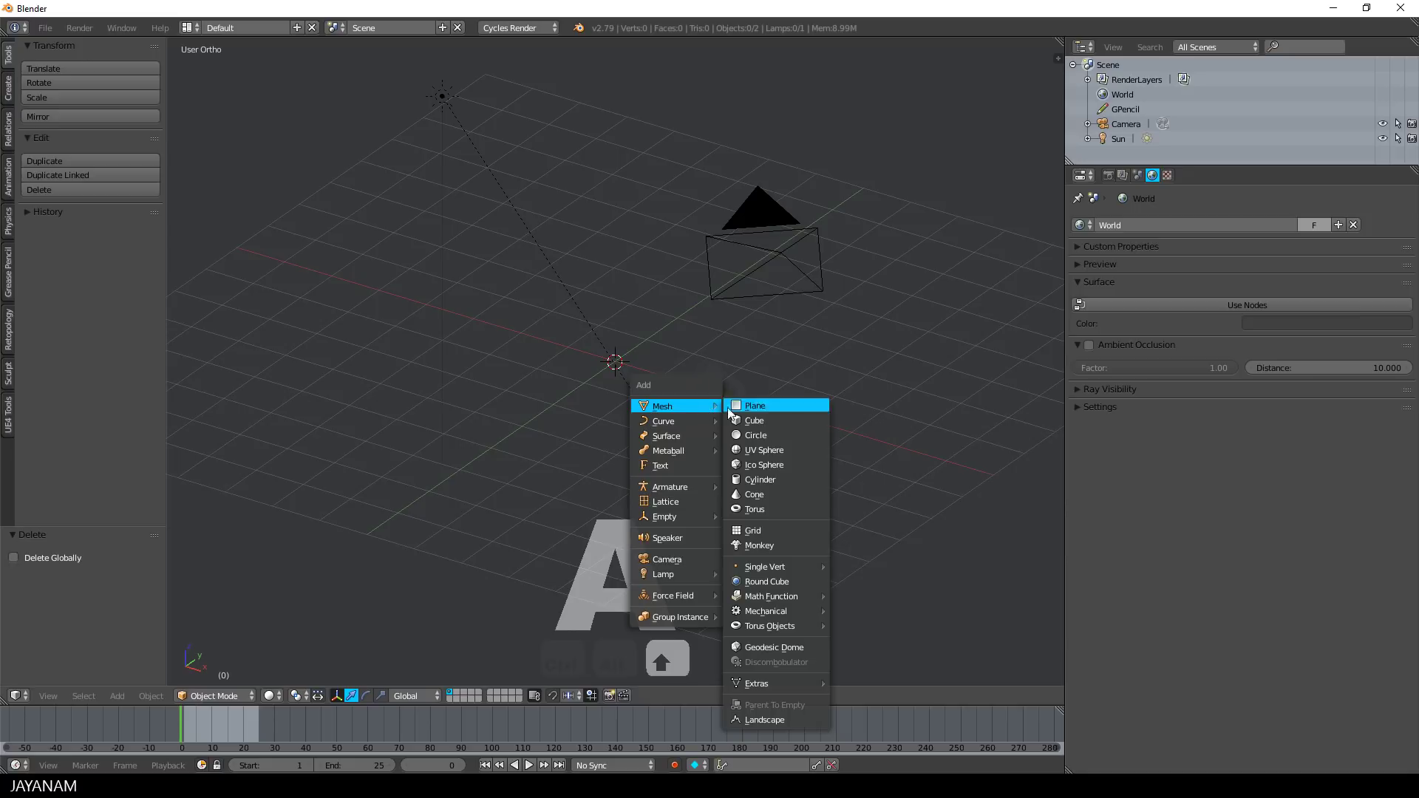
left_click(785, 544)
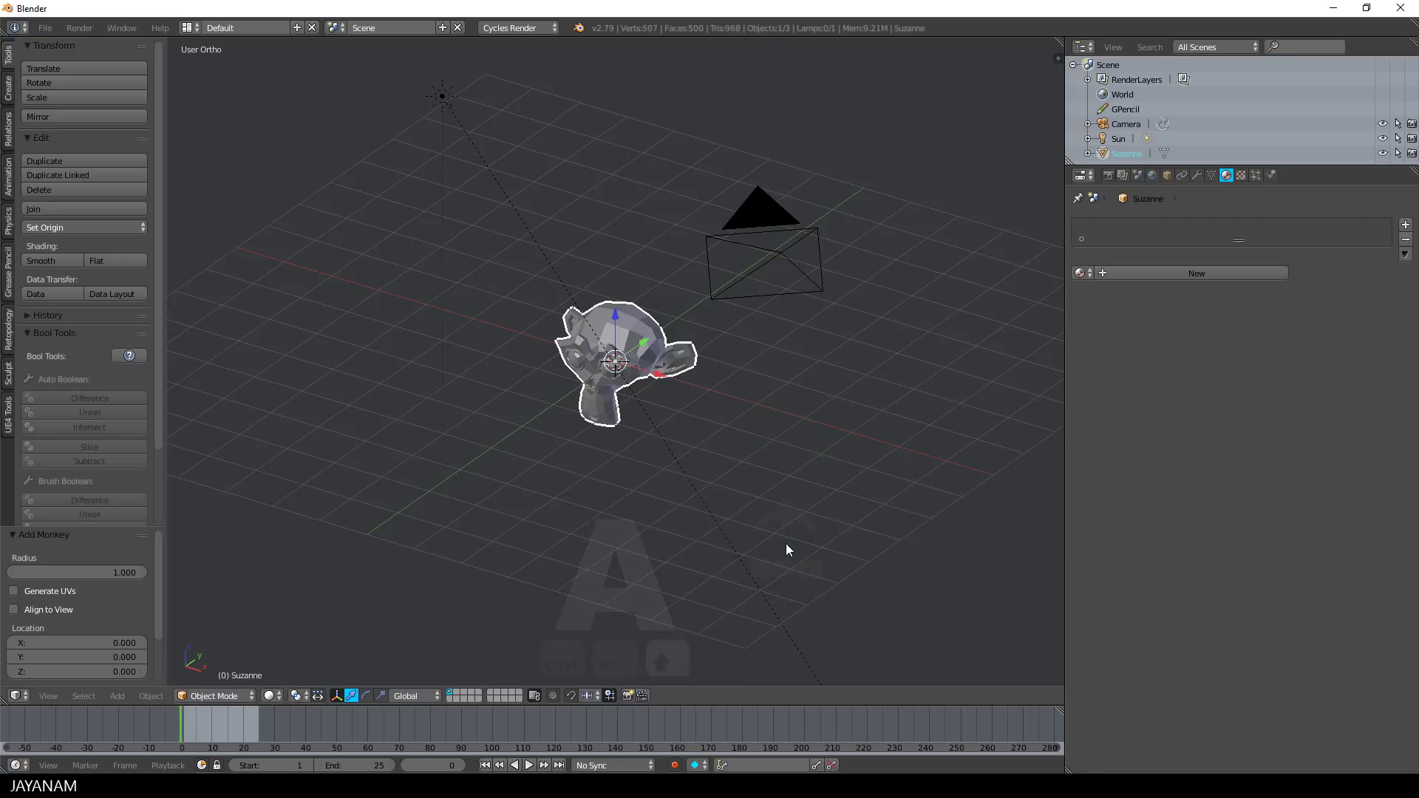
left_click(13, 591)
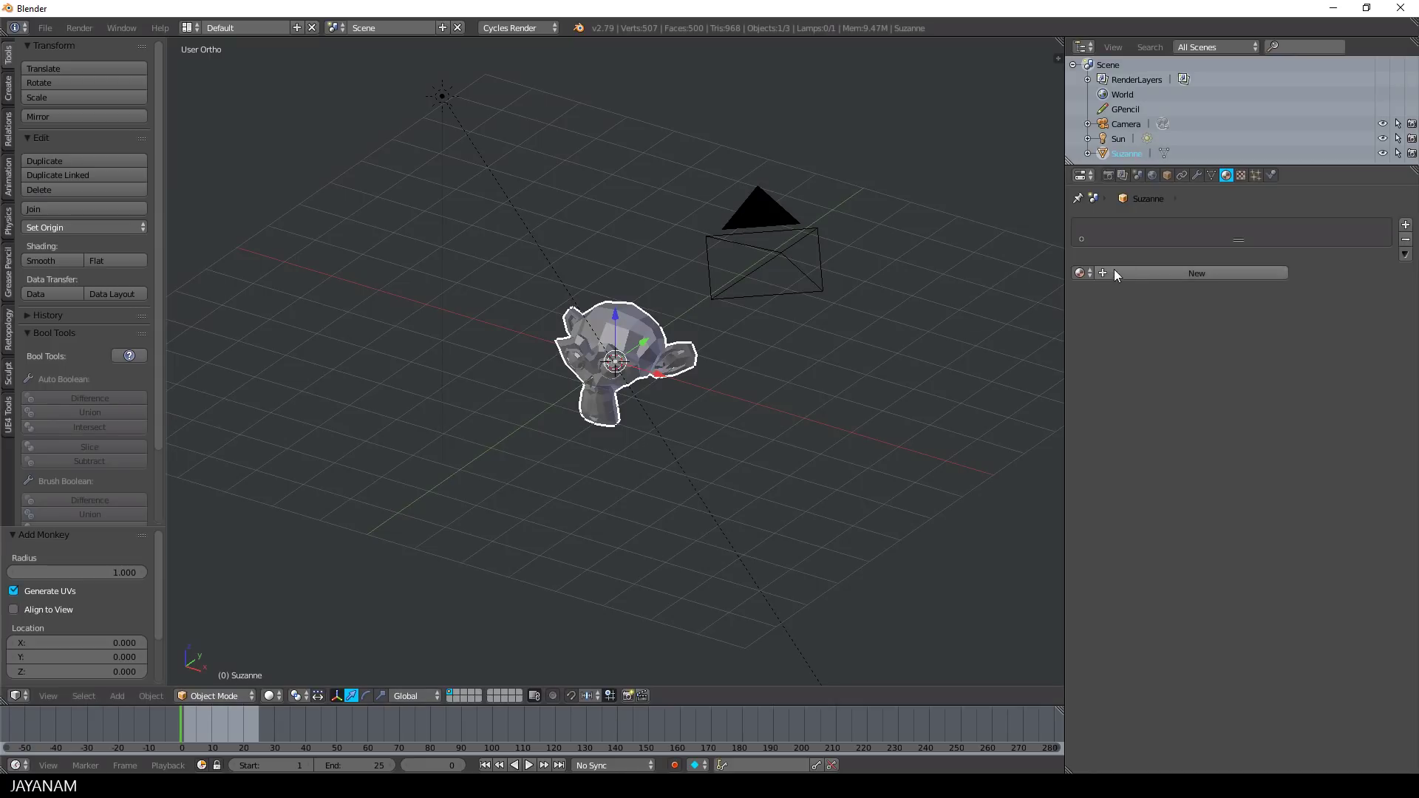
- Shade the monkey smooth and give it a level-2 Subdivision Surface modifier
left_click(74, 262)
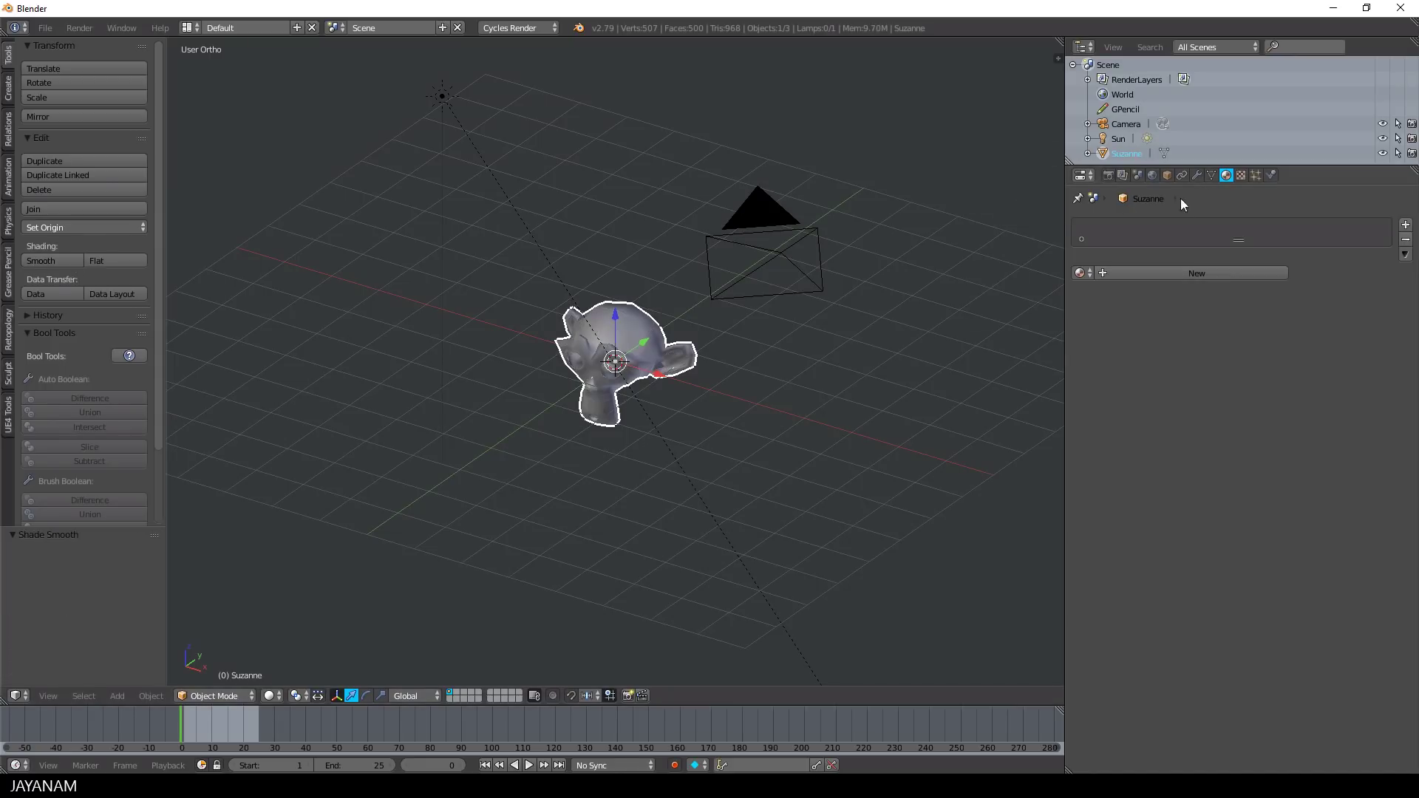
left_click(1197, 175)
left_click(1114, 225)
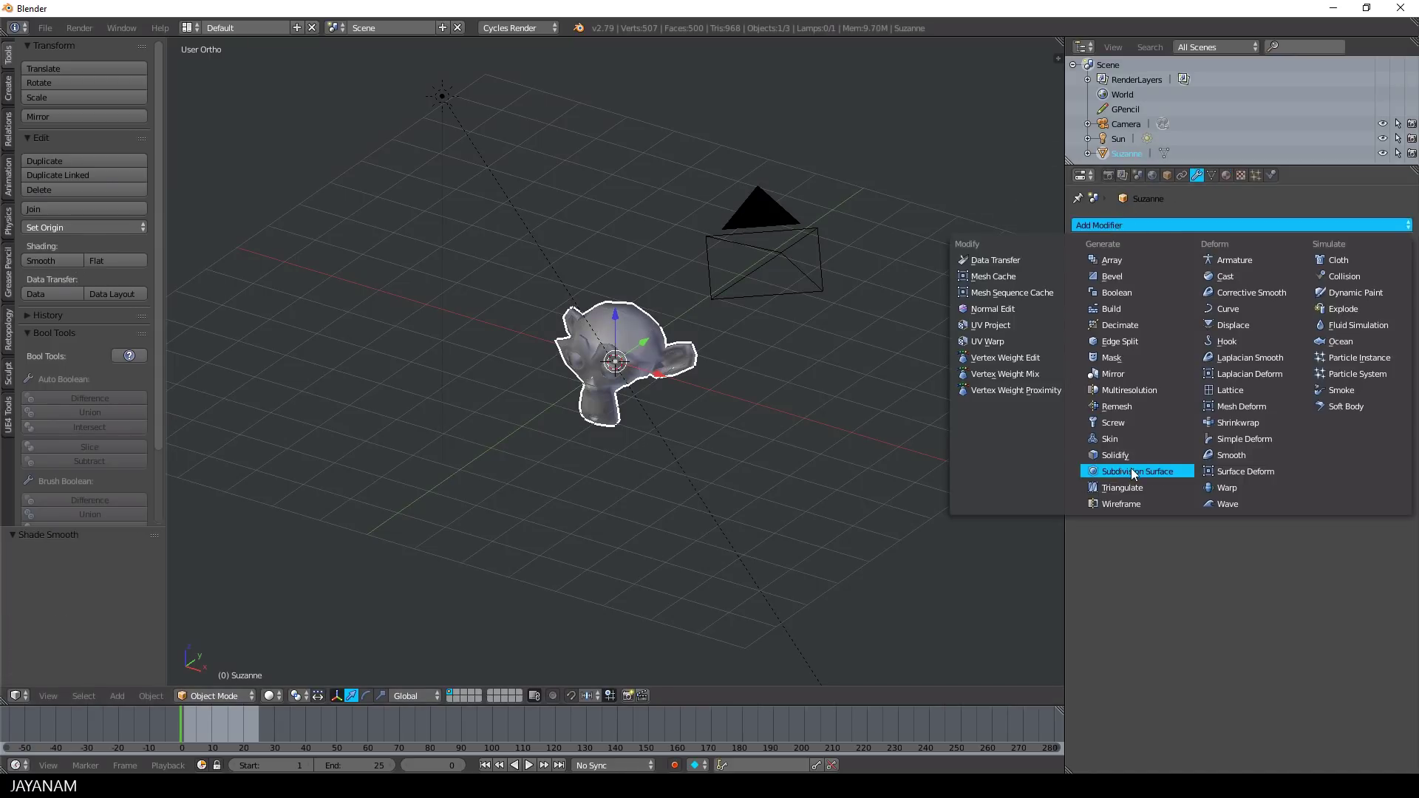
left_click(1122, 471)
middle_click_drag(774, 401, 783, 371)
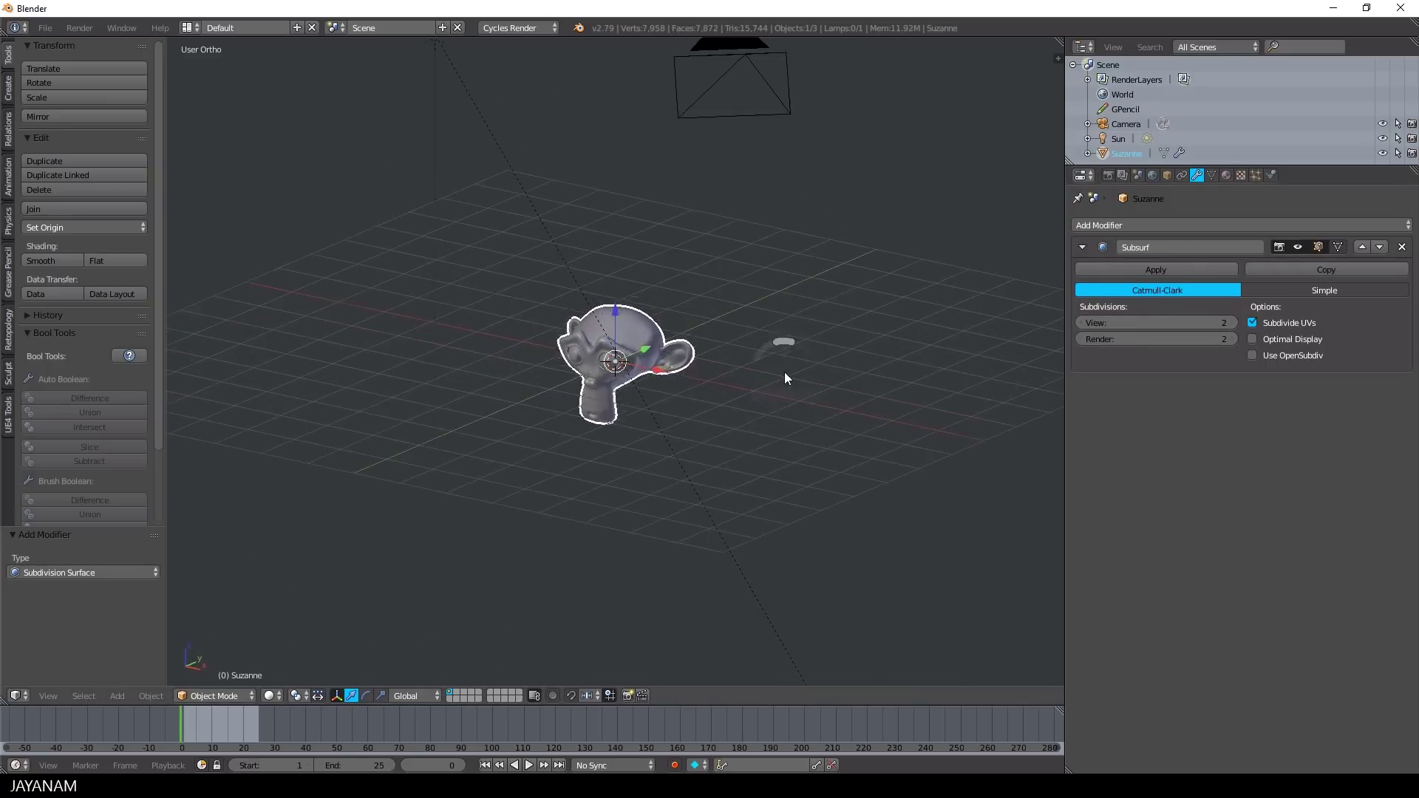
left_click(45, 27)
- Export the scene as FBX, saving it as suzanne.fbx in the Rust_Substance folder
mouse_move(73, 322)
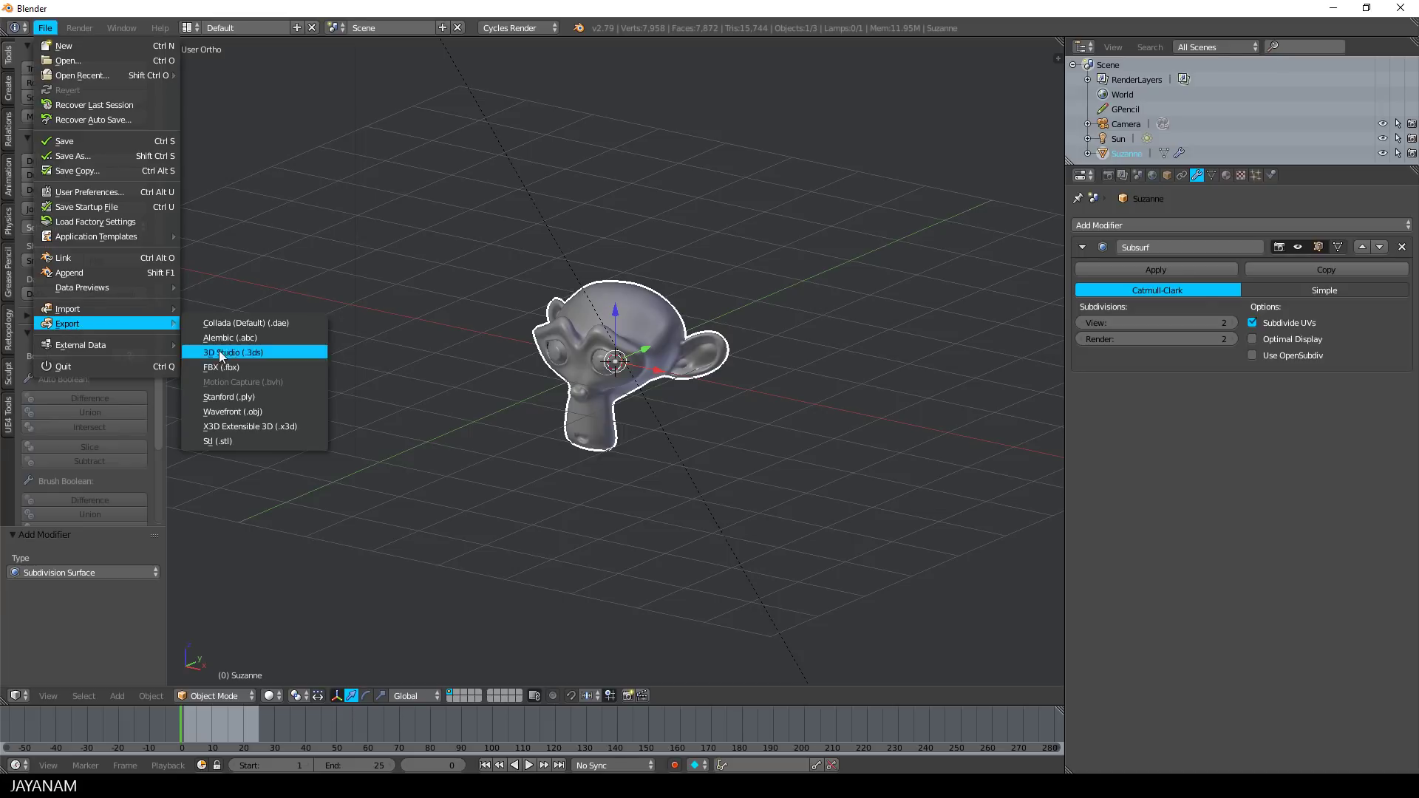
left_click(232, 366)
key("End")
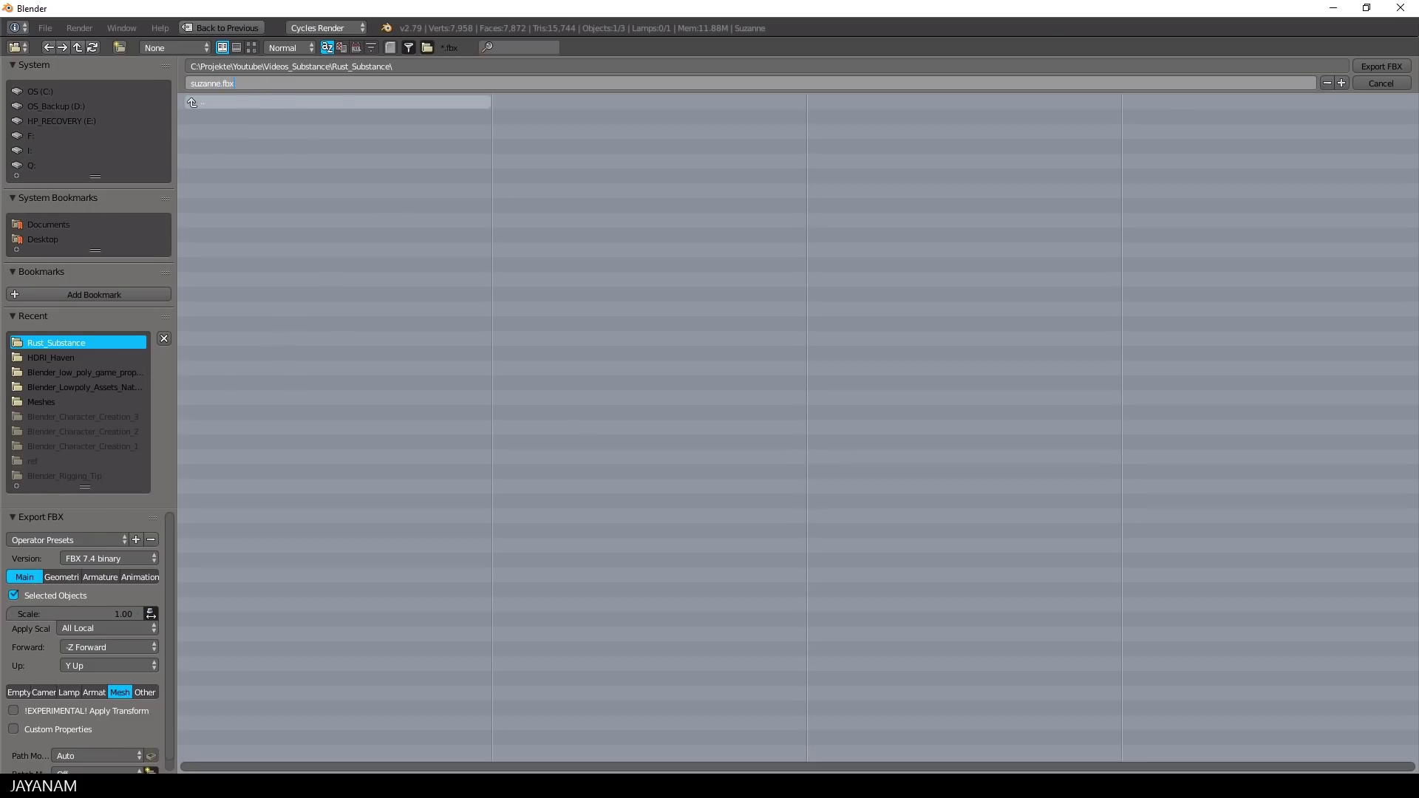
left_click(1381, 66)
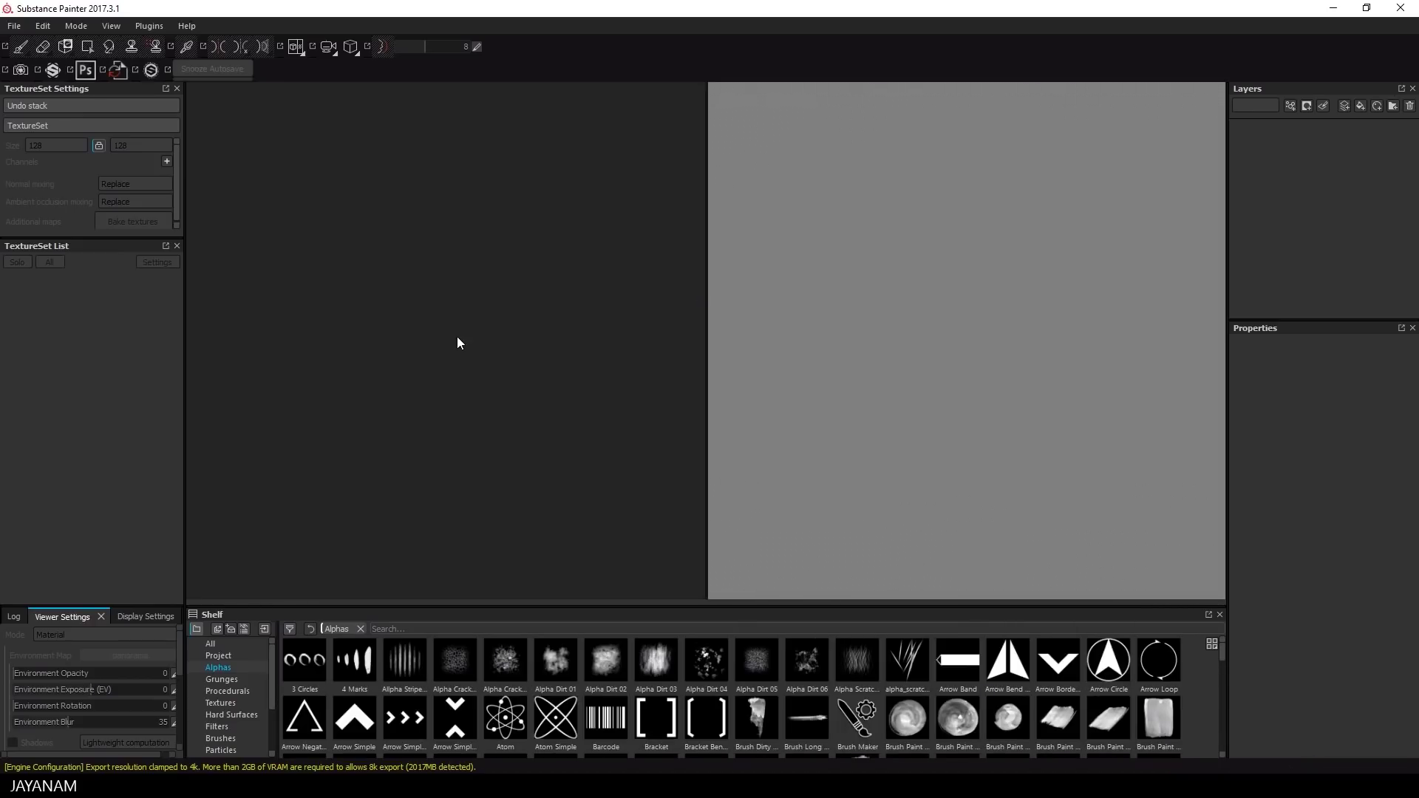
- Create a new Substance Painter project with suzanne.fbx selected as the mesh
left_click(14, 26)
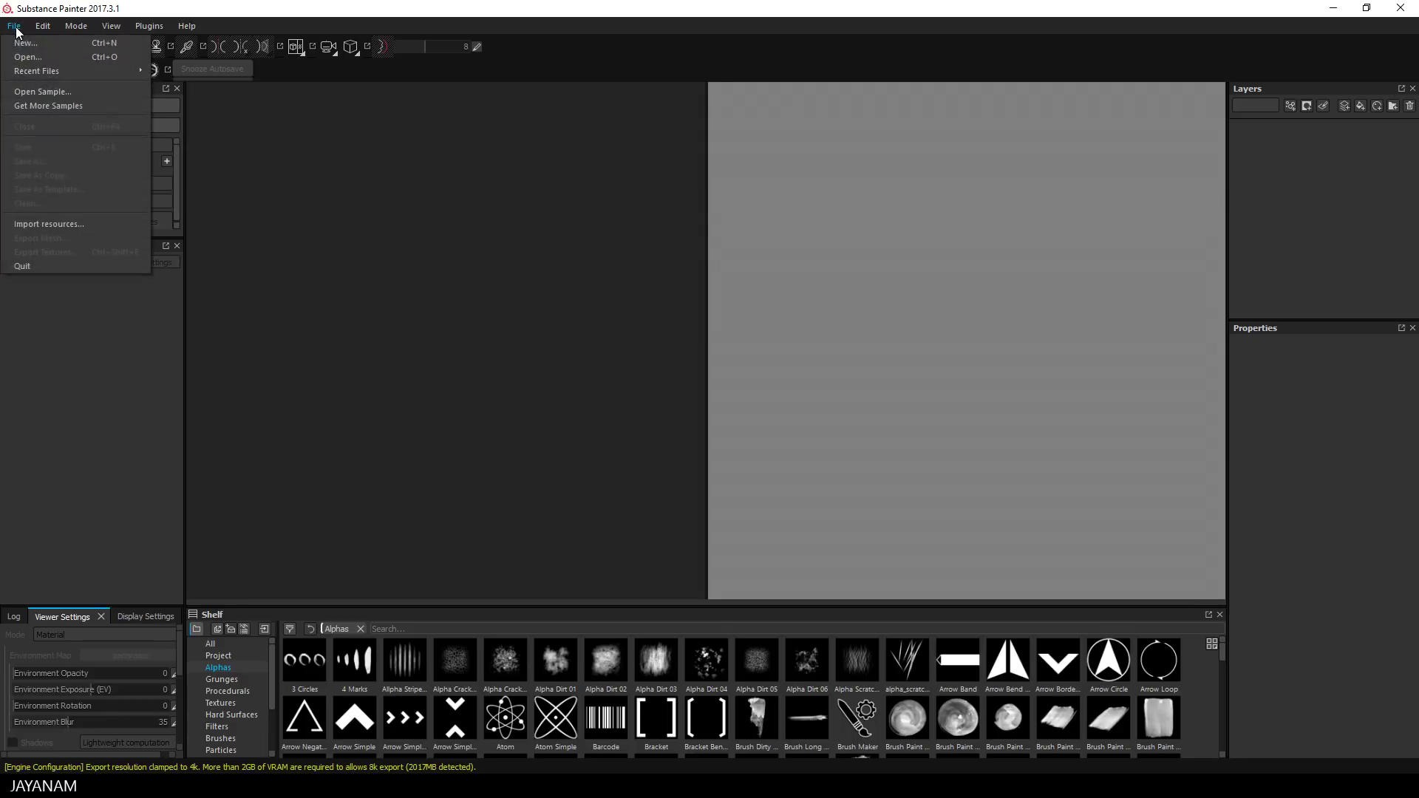
left_click(23, 50)
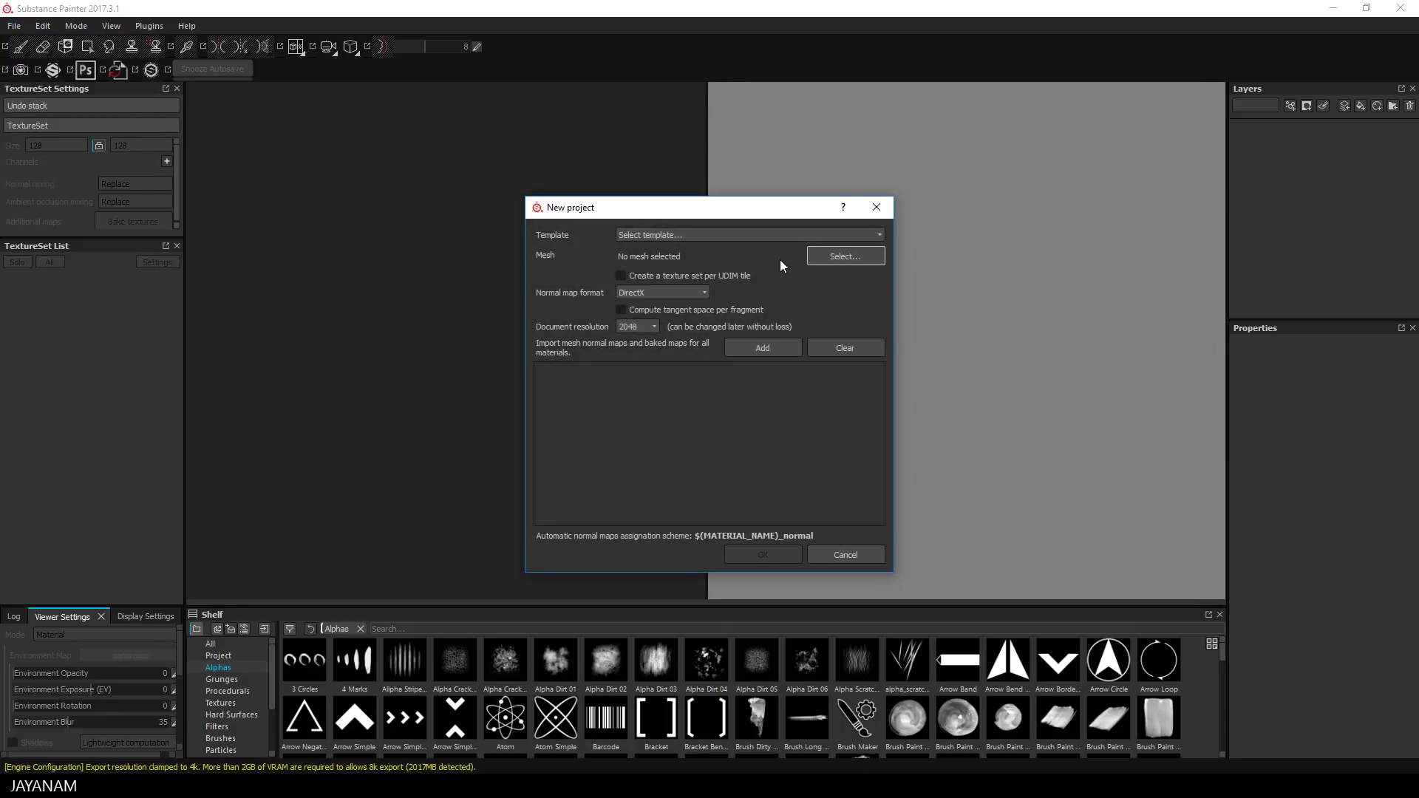
left_click(839, 257)
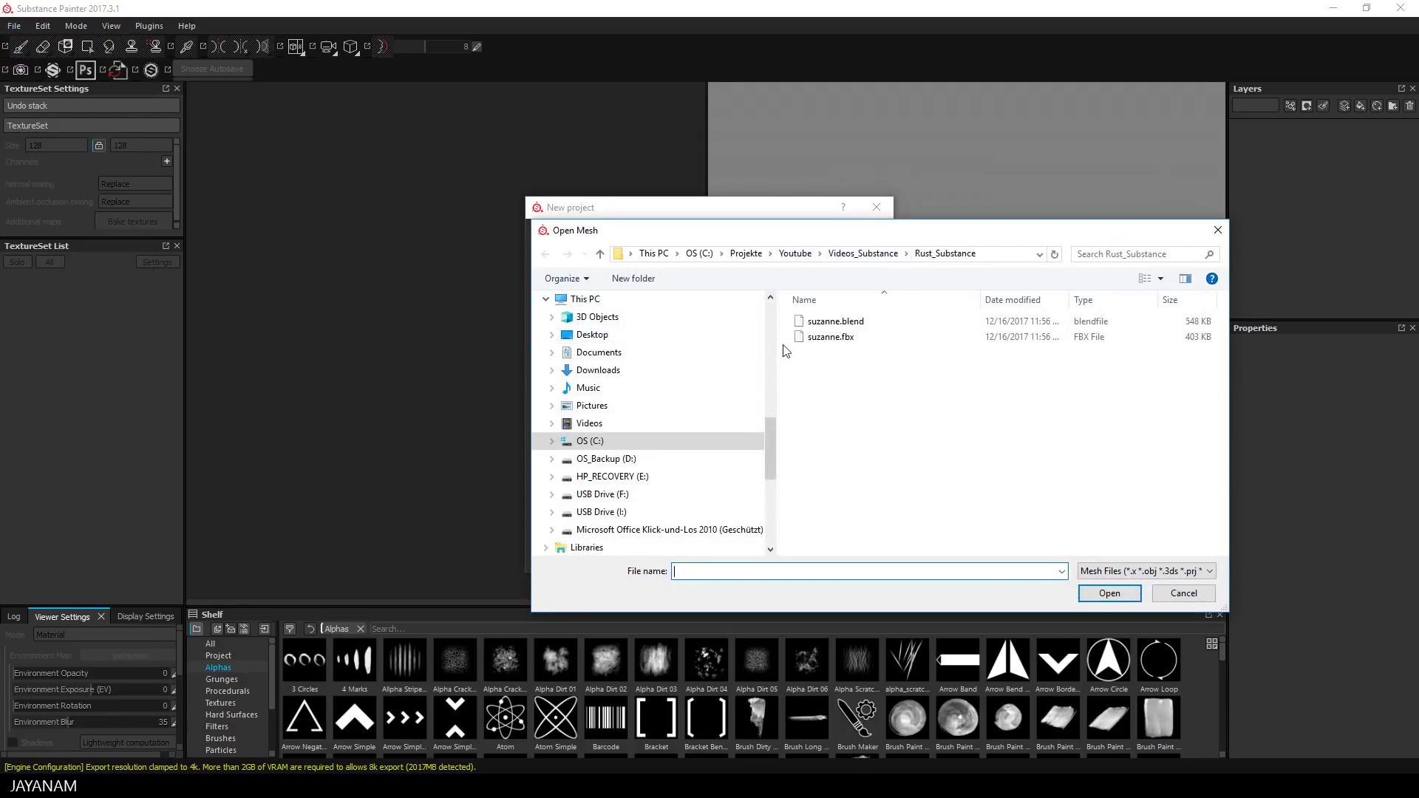
left_click(830, 337)
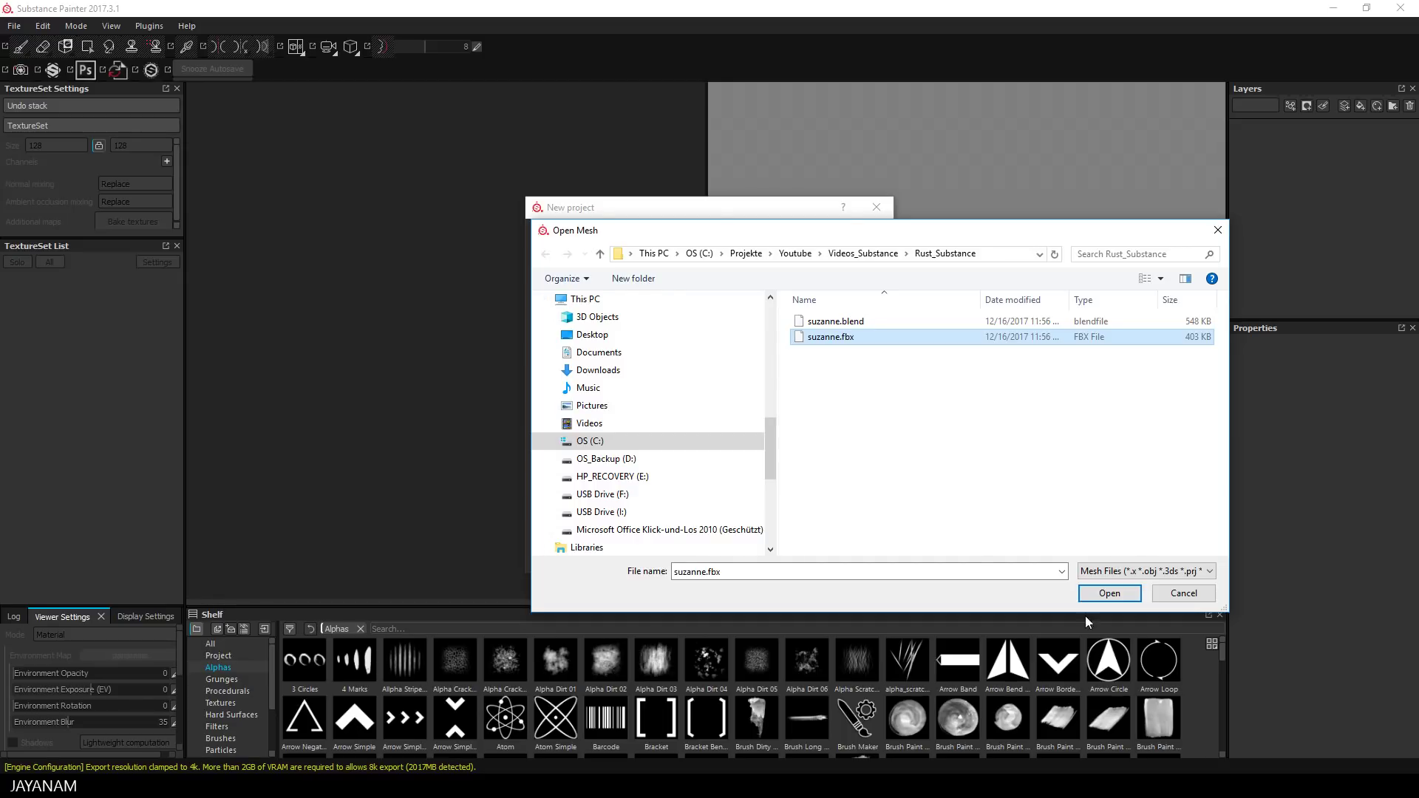
left_click(1109, 594)
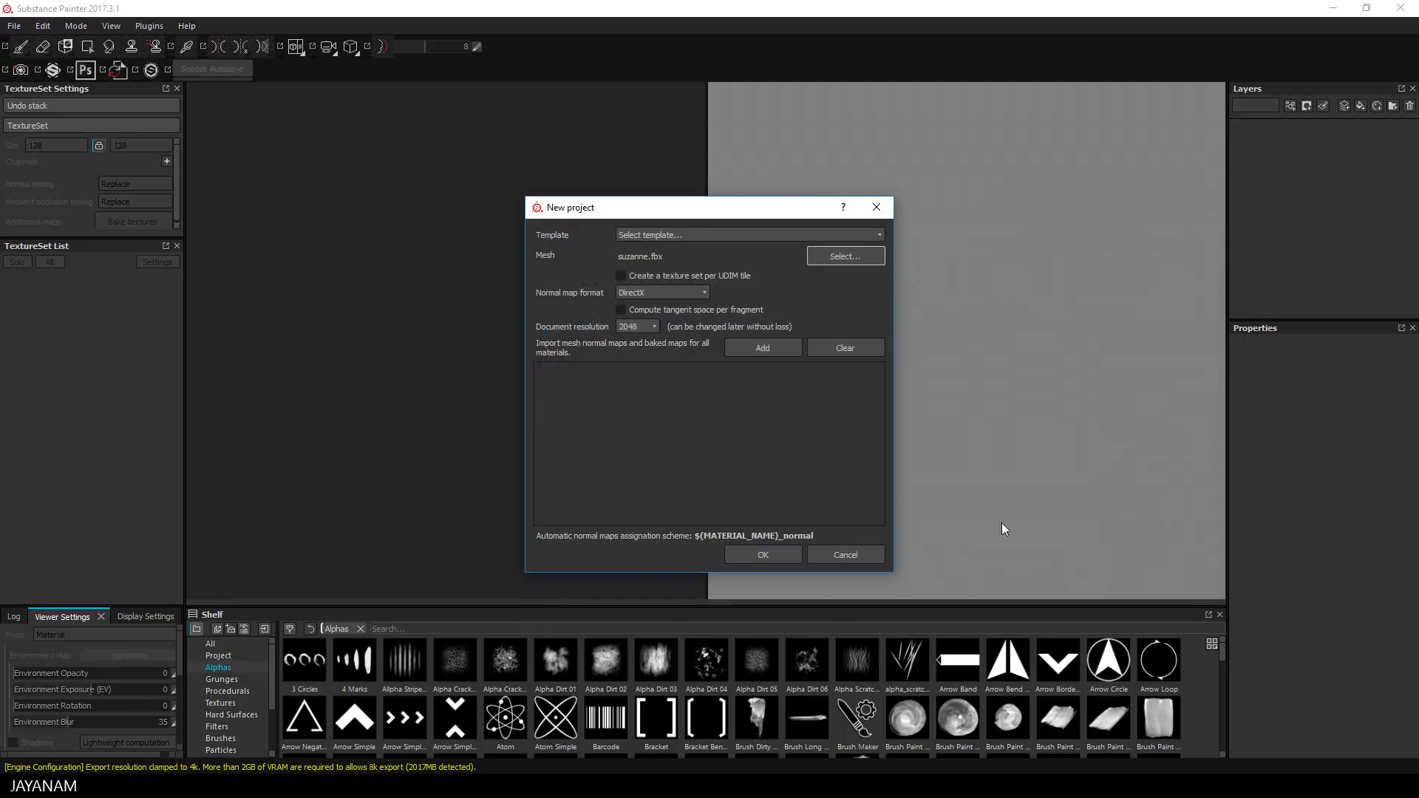
left_click(763, 555)
left_click_drag(623, 389, 547, 399, "alt")
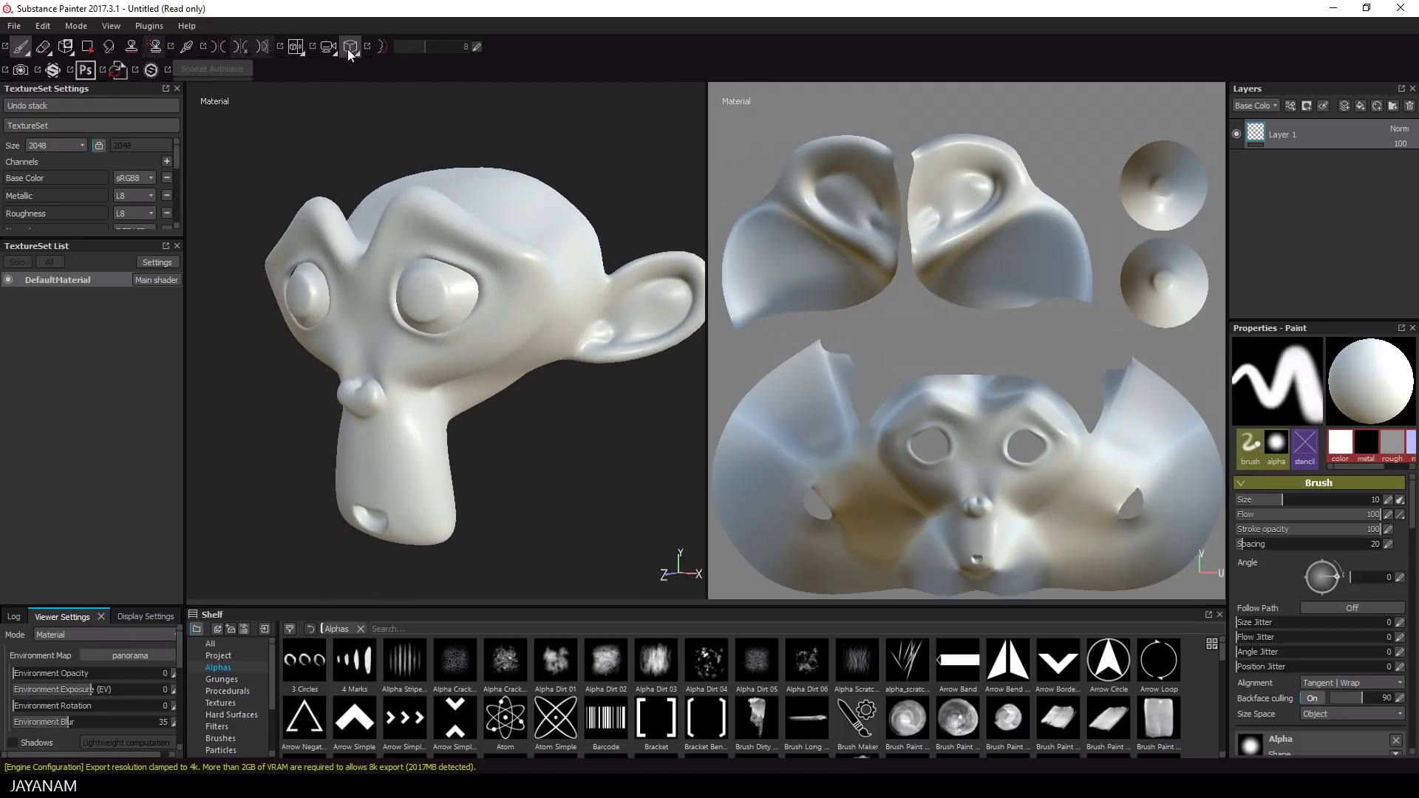
- Switch the viewer layout to 3D only and turn the monkey to face forward
left_click(296, 46)
left_click(318, 84)
left_click_drag(517, 211, 544, 228, "alt")
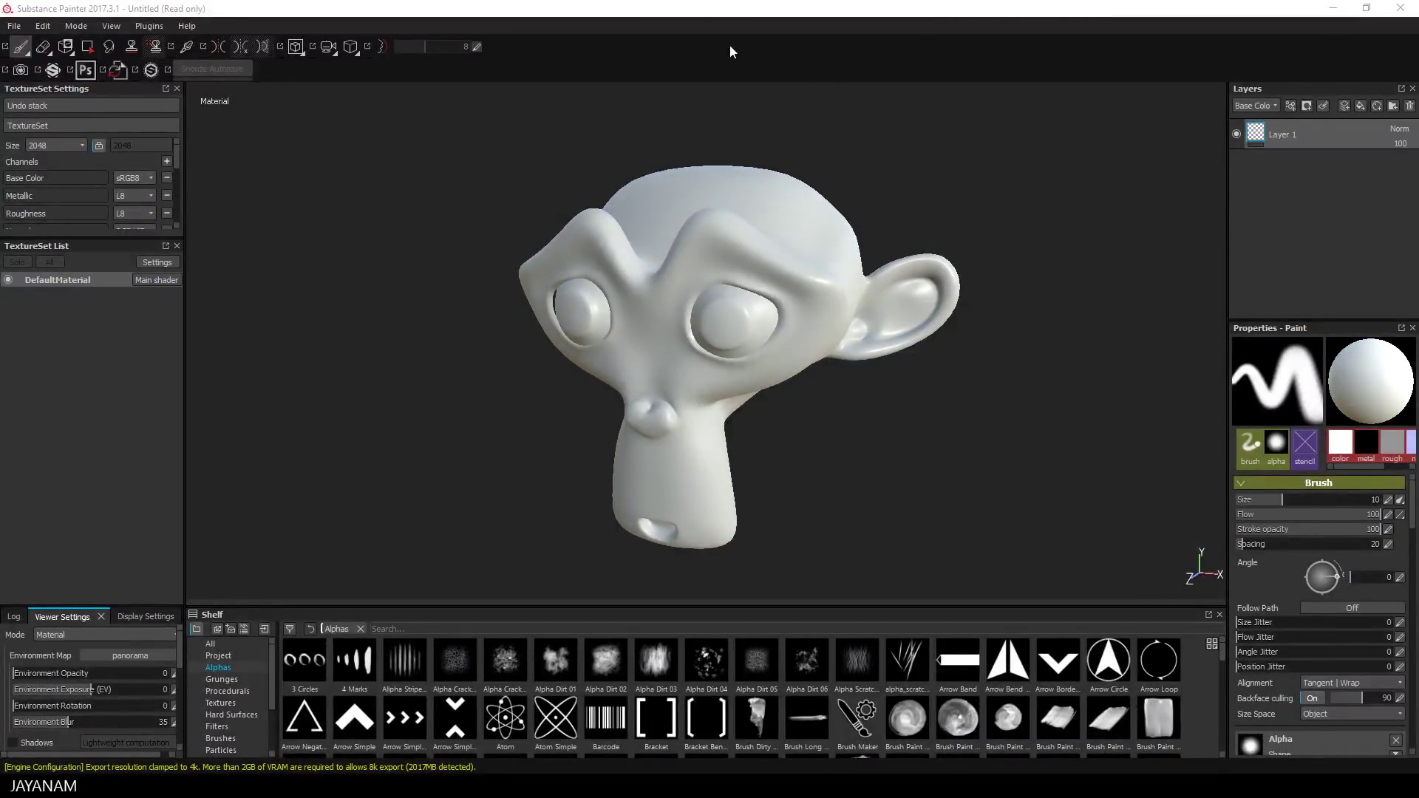
left_click_drag(176, 157, 177, 193)
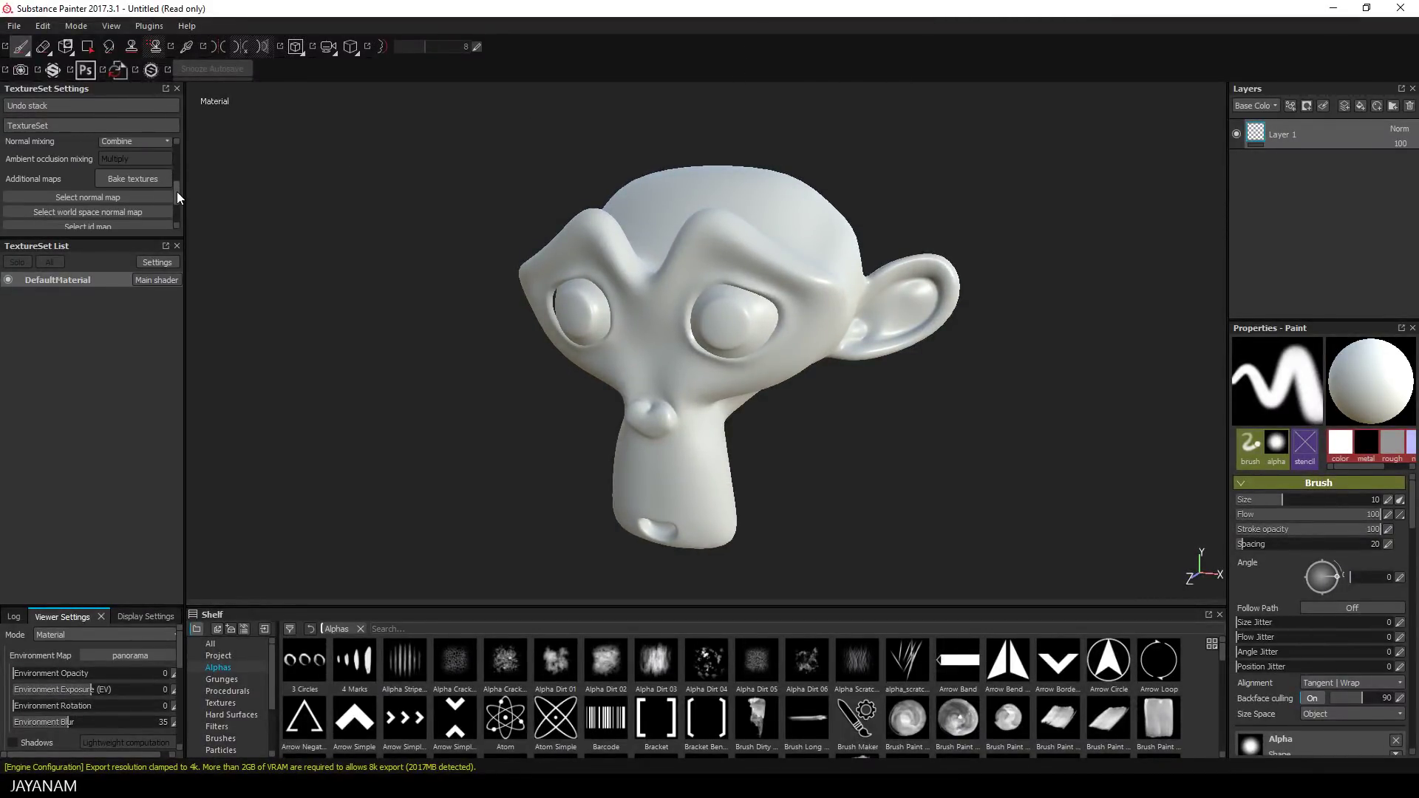
- Bake the DefaultMaterial mesh maps with the output size set to 2048
left_click(133, 180)
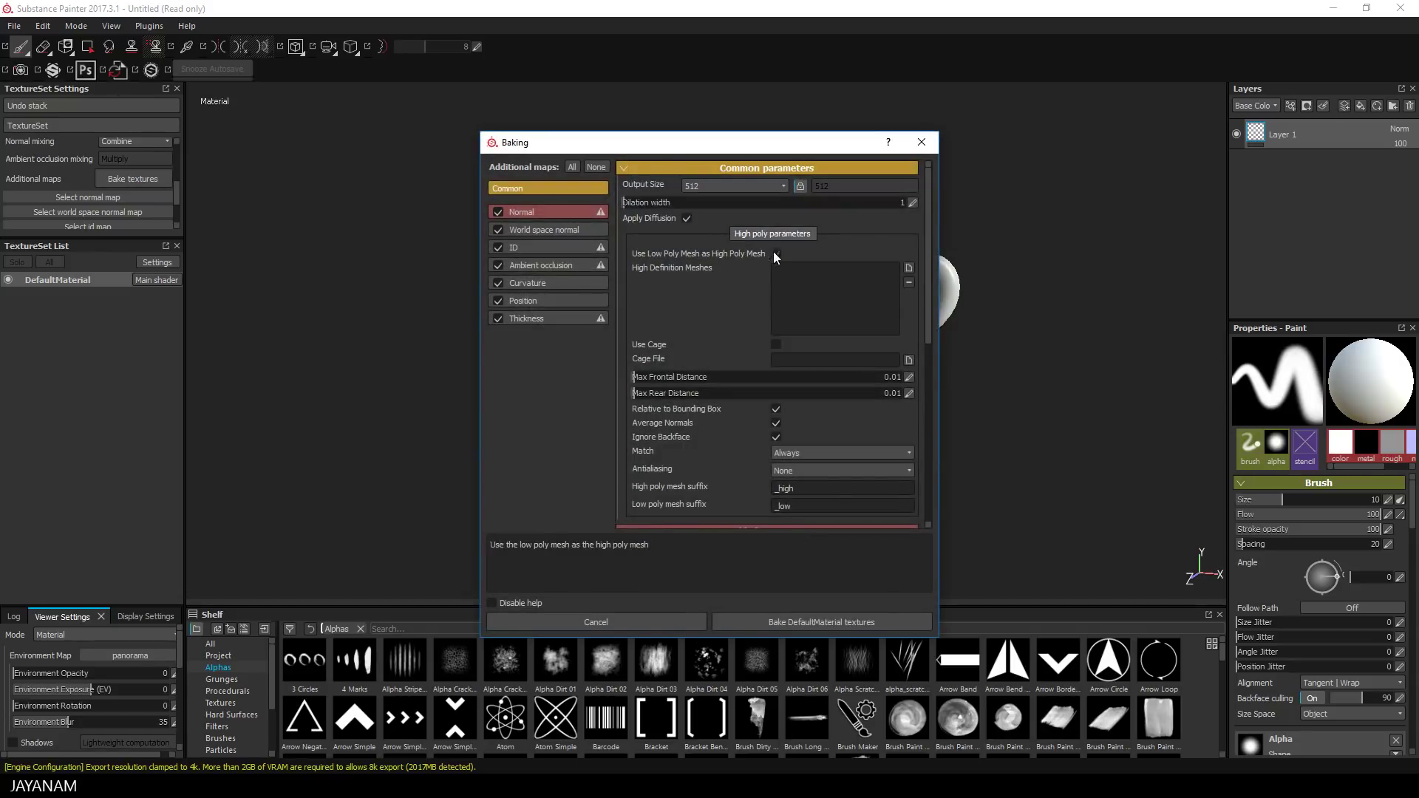
left_click(696, 188)
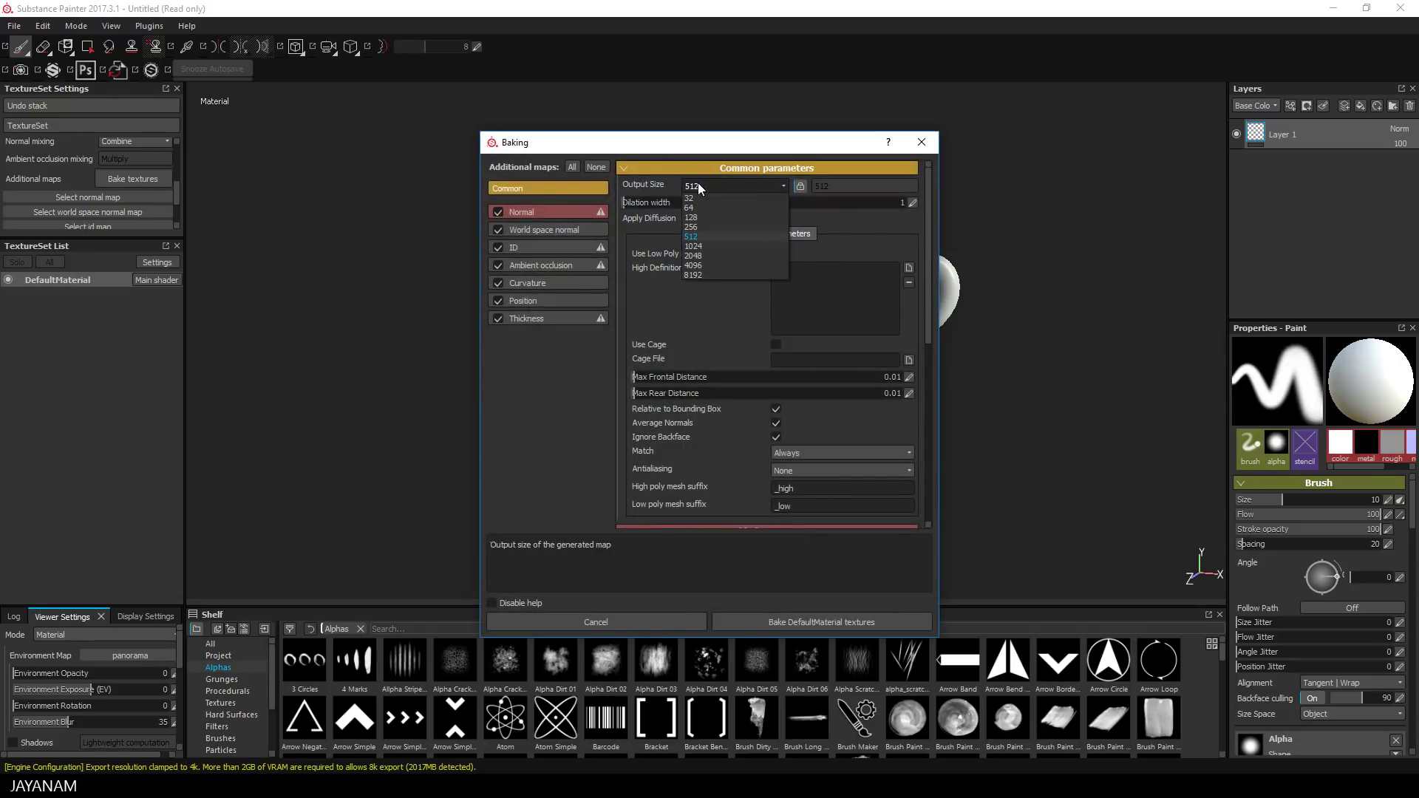
left_click(695, 255)
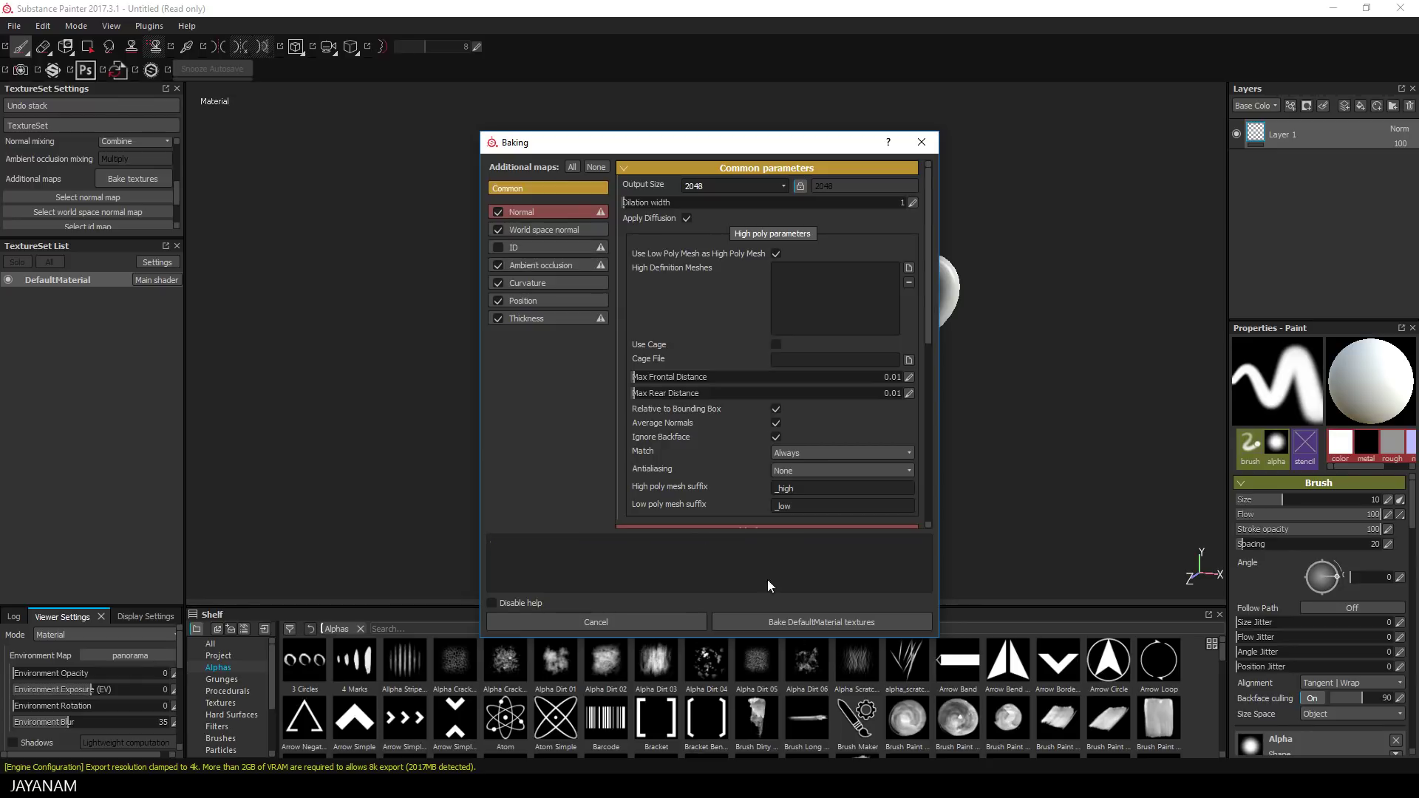
left_click(812, 622)
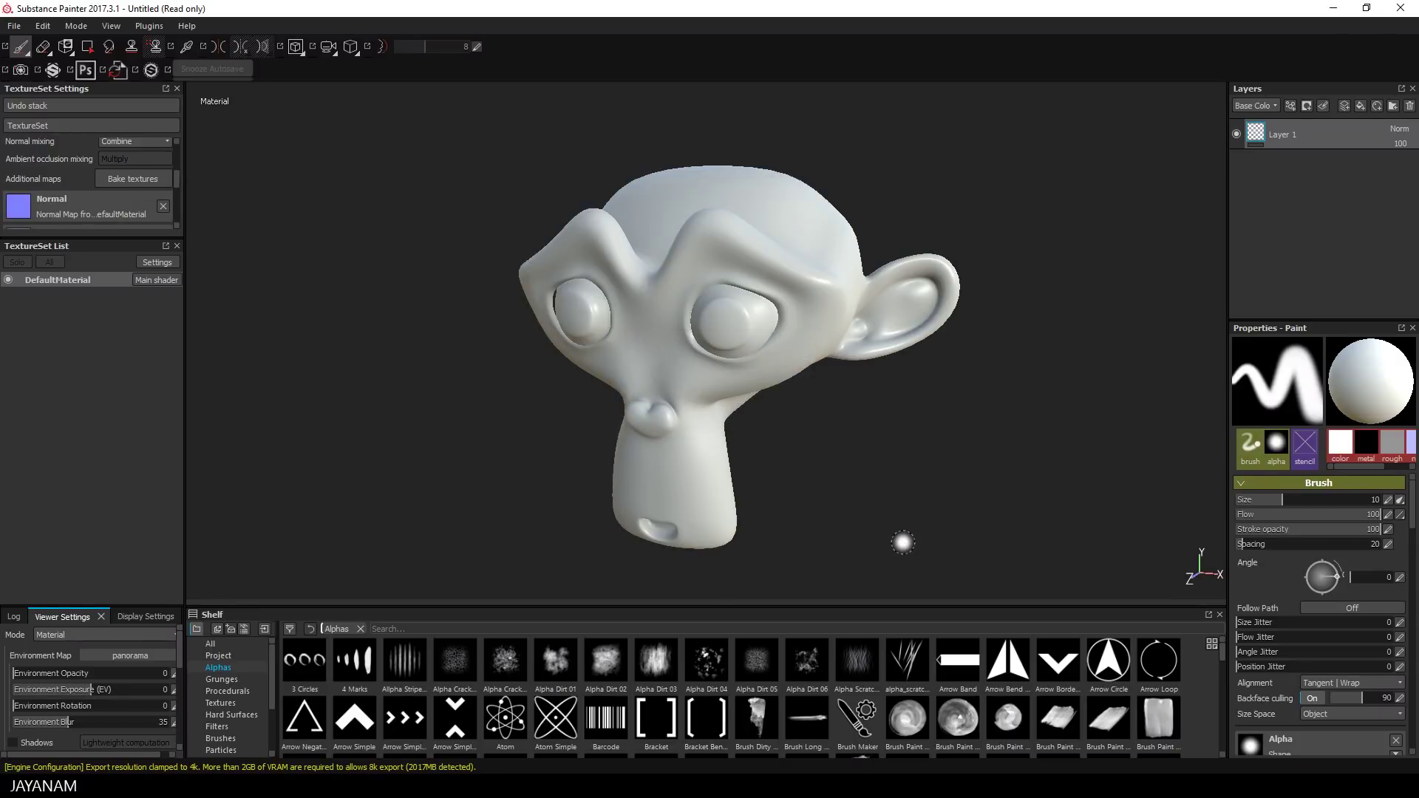
- Show the Materials category in the shelf and bring the JaakkosRust.sbsar folder forward
left_click(220, 655)
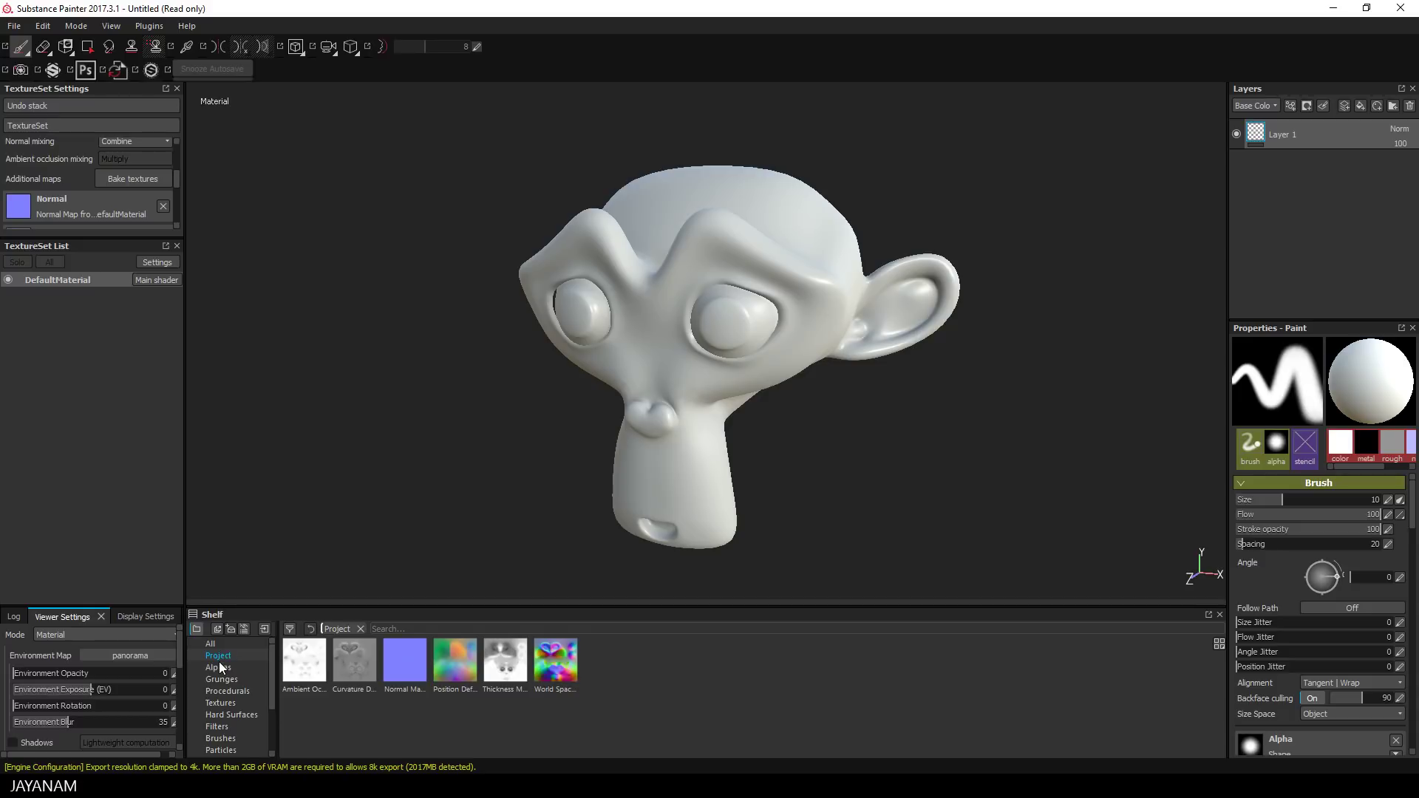
scroll(219, 664, "down", 1)
left_click(223, 738)
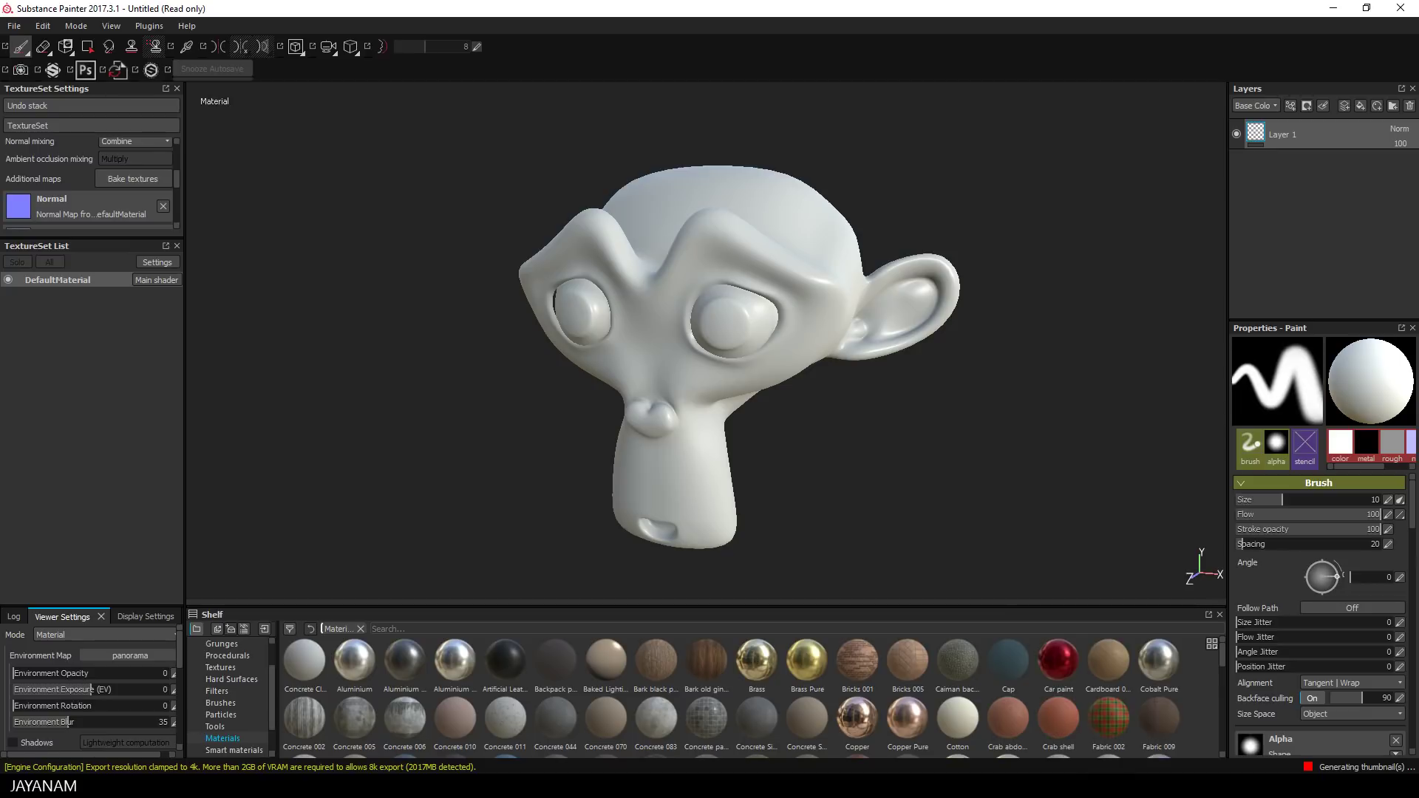
key("alt+Tab")
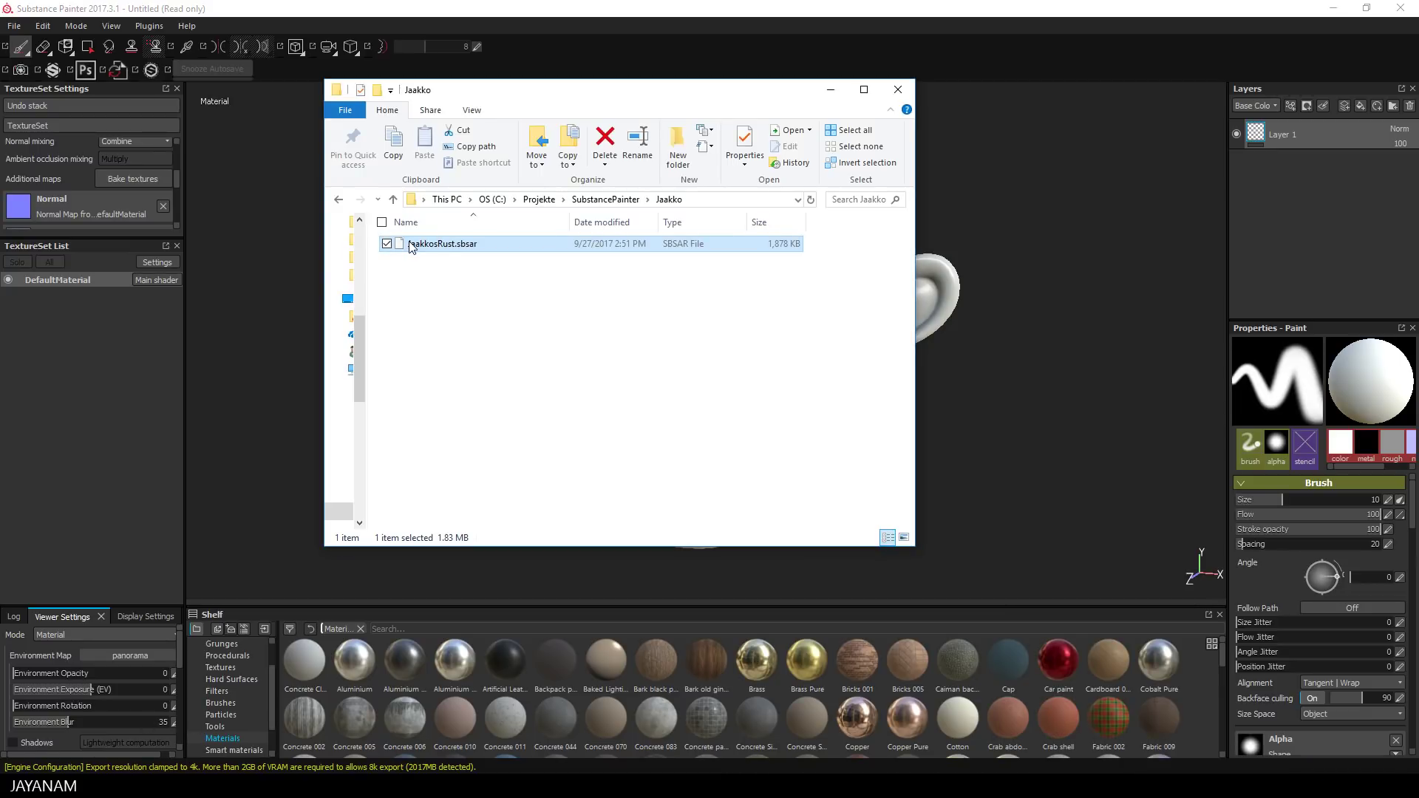
- Import JaakkosRust.sbsar with basematerial usage into the shelf named 'shelf'
left_click_drag(411, 245, 1059, 716)
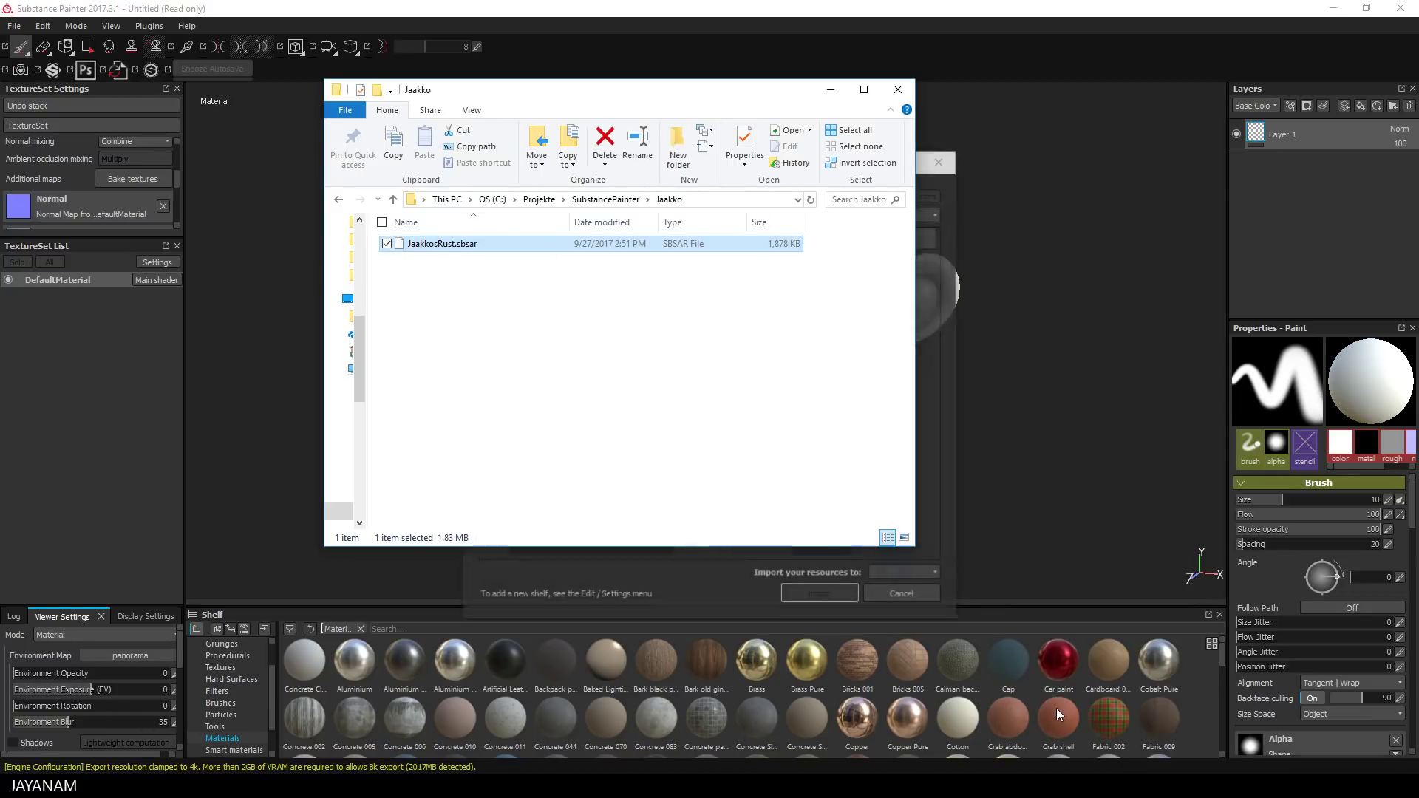
left_click(830, 89)
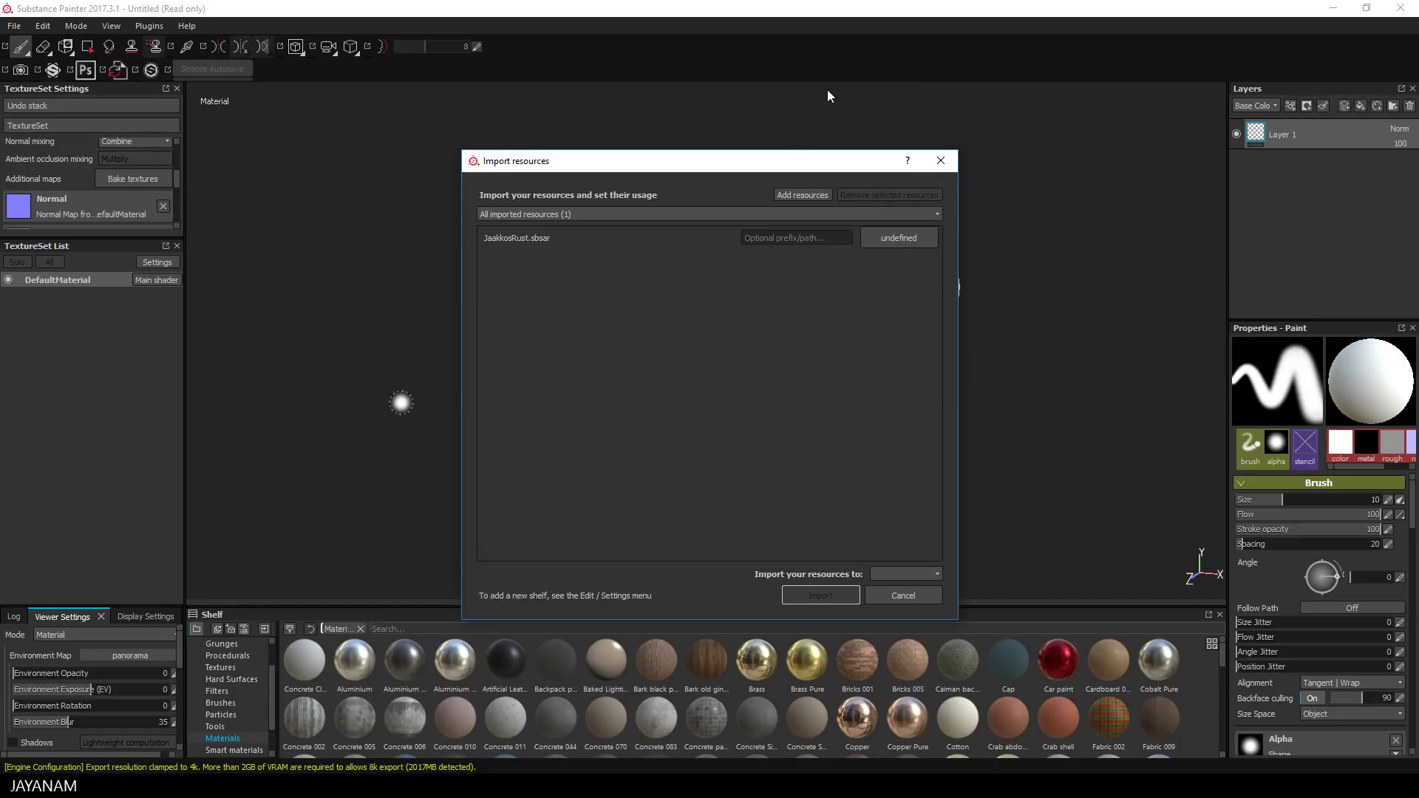
left_click(900, 238)
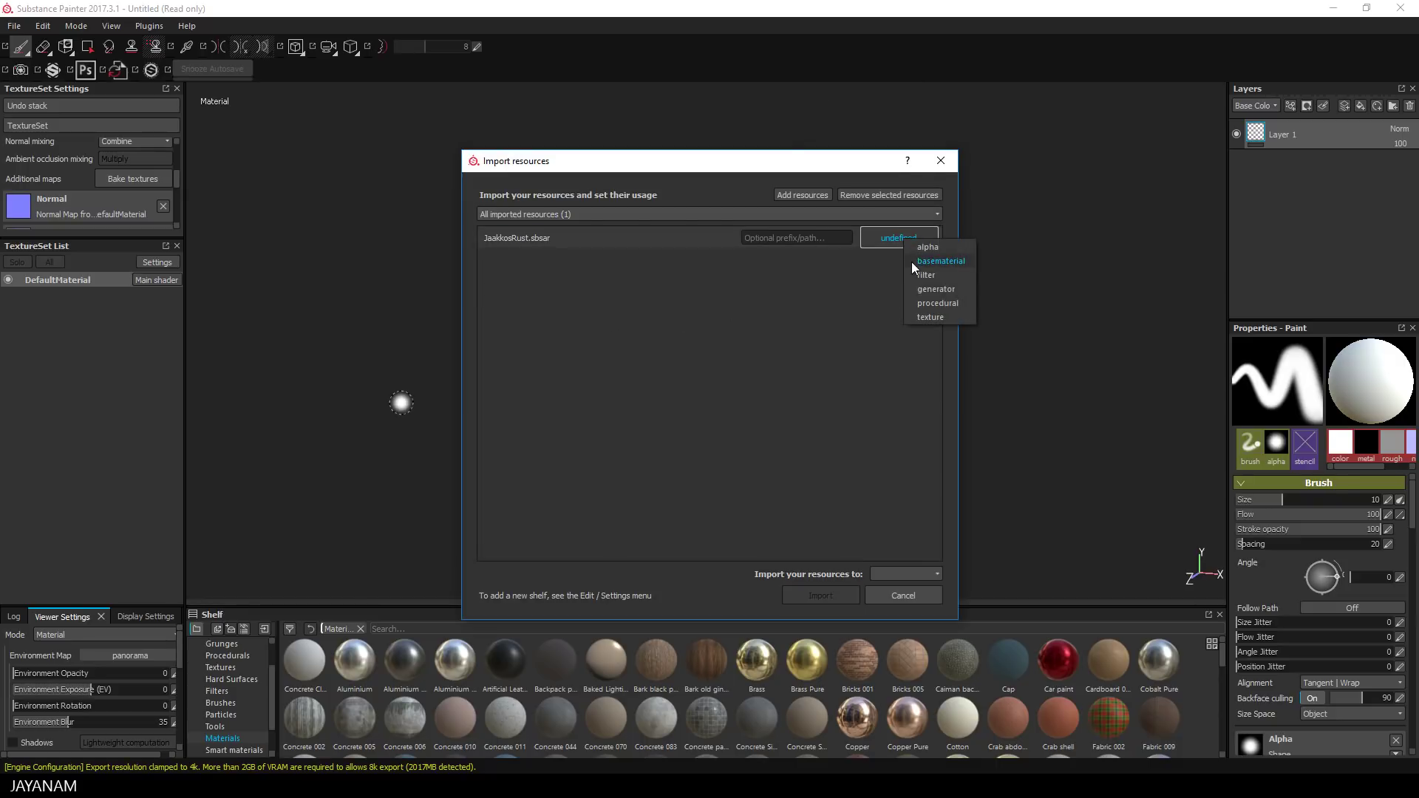
left_click(915, 262)
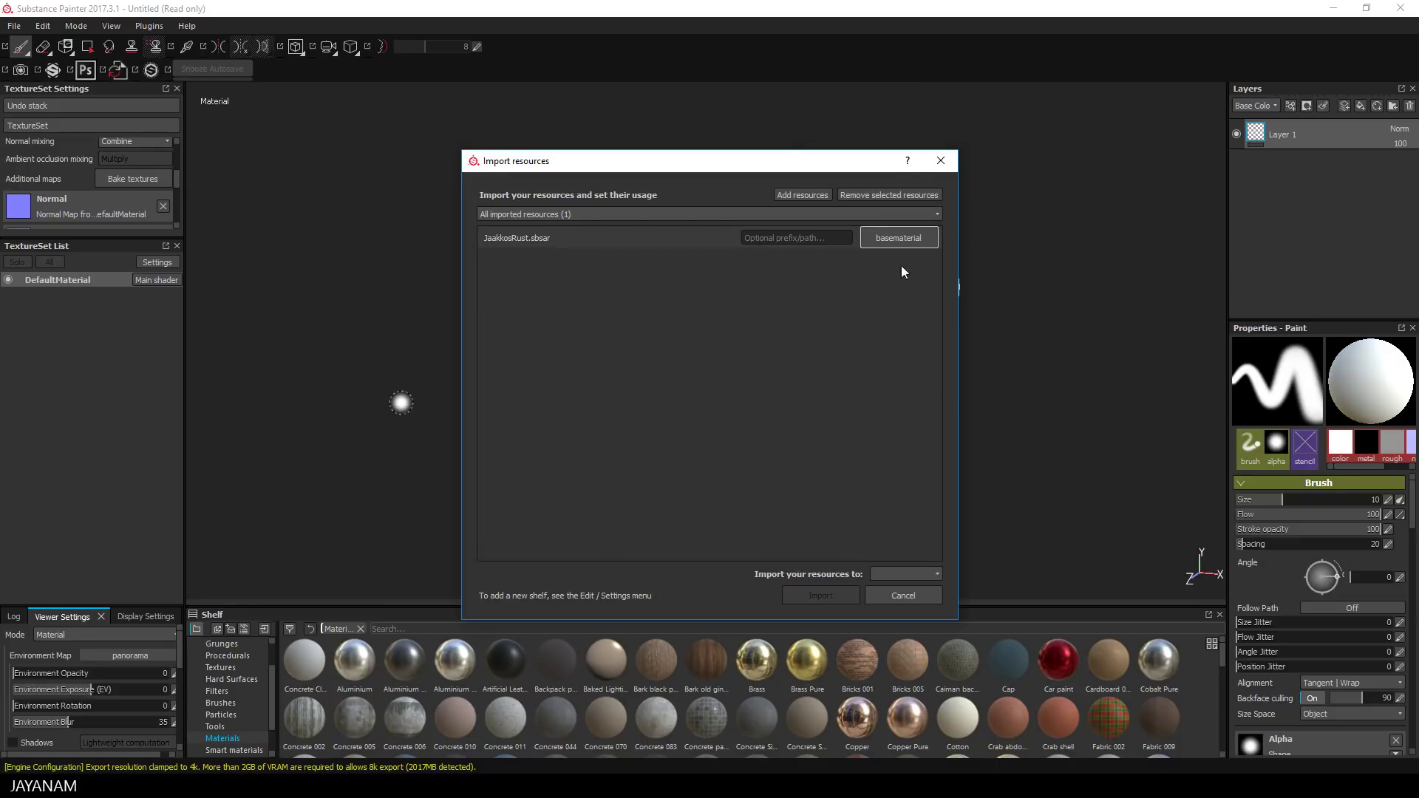
left_click(903, 575)
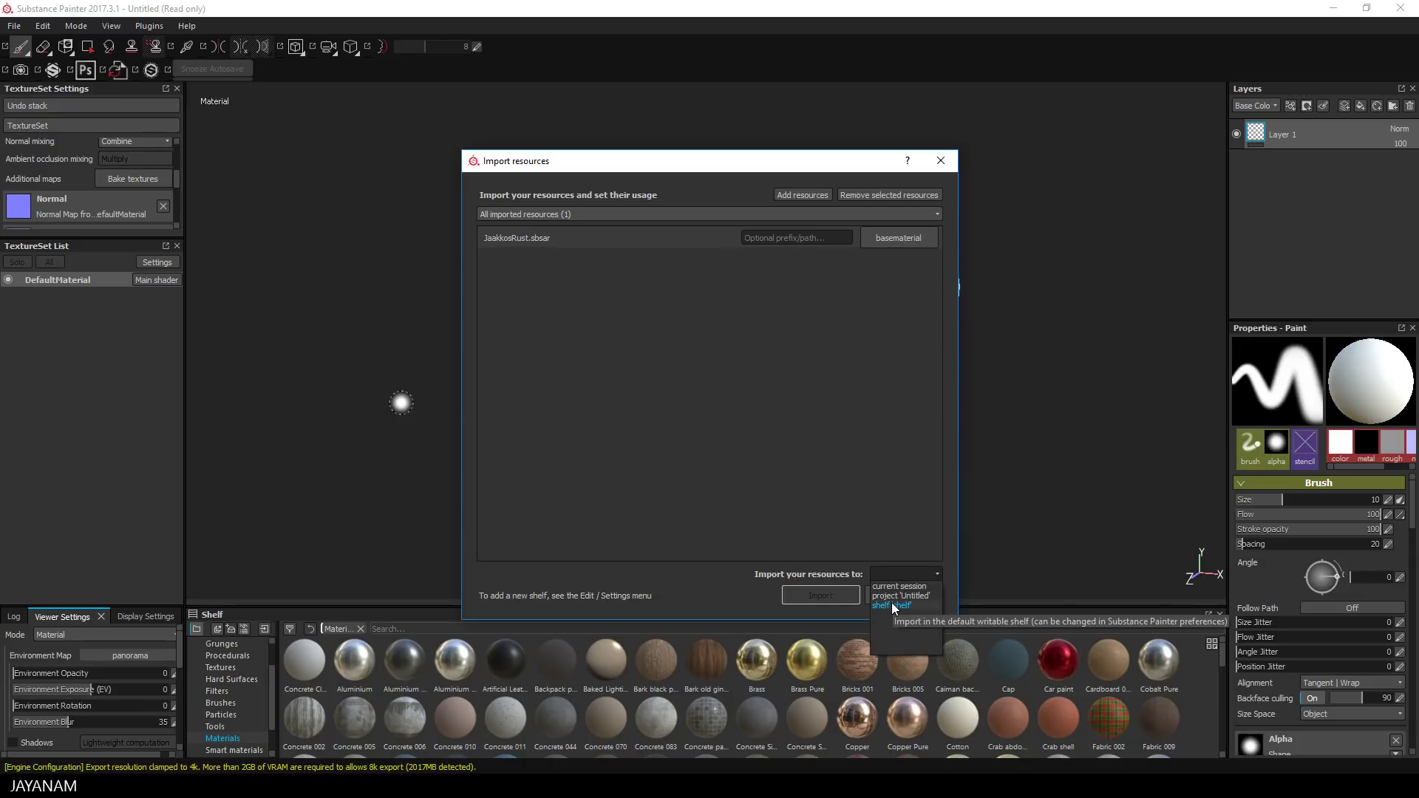
left_click(893, 606)
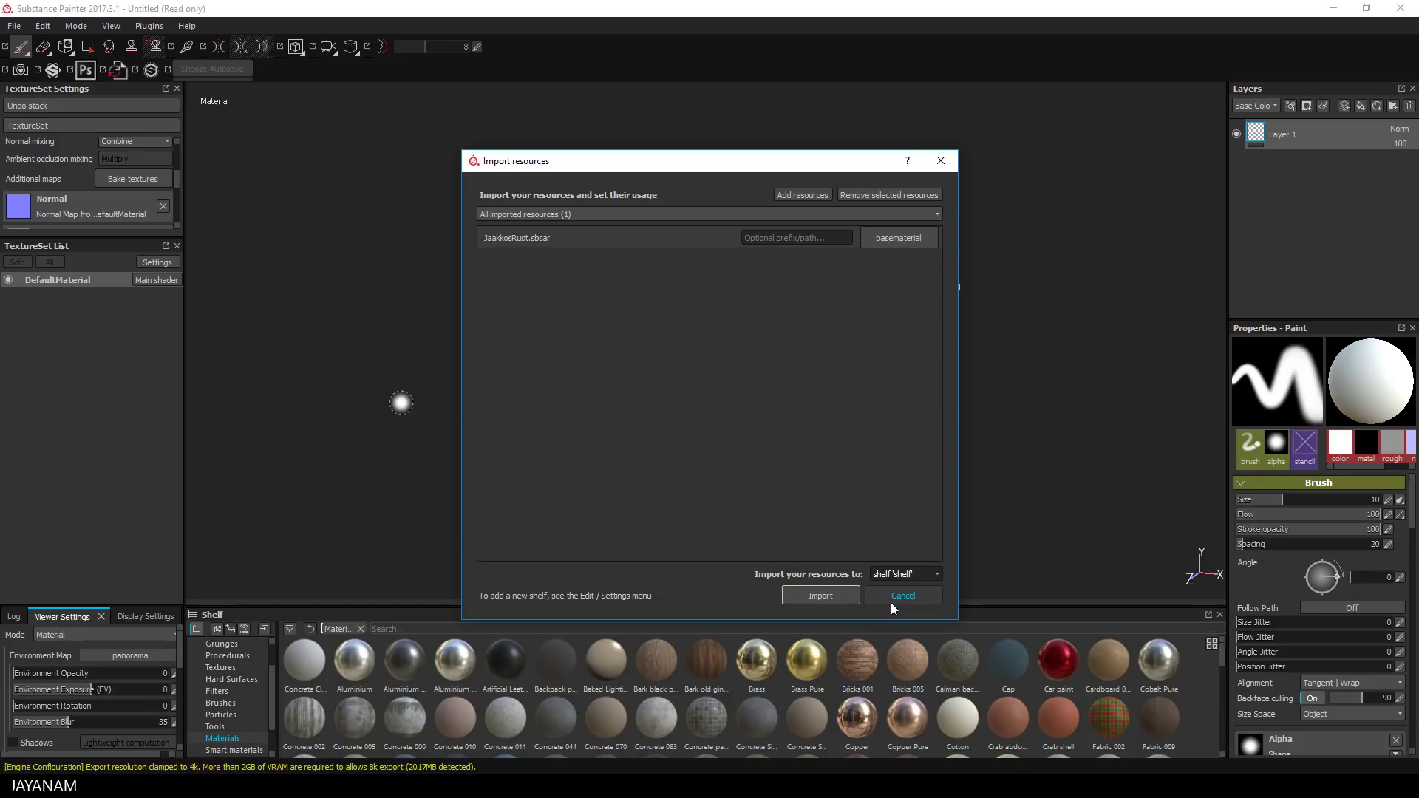
left_click(840, 597)
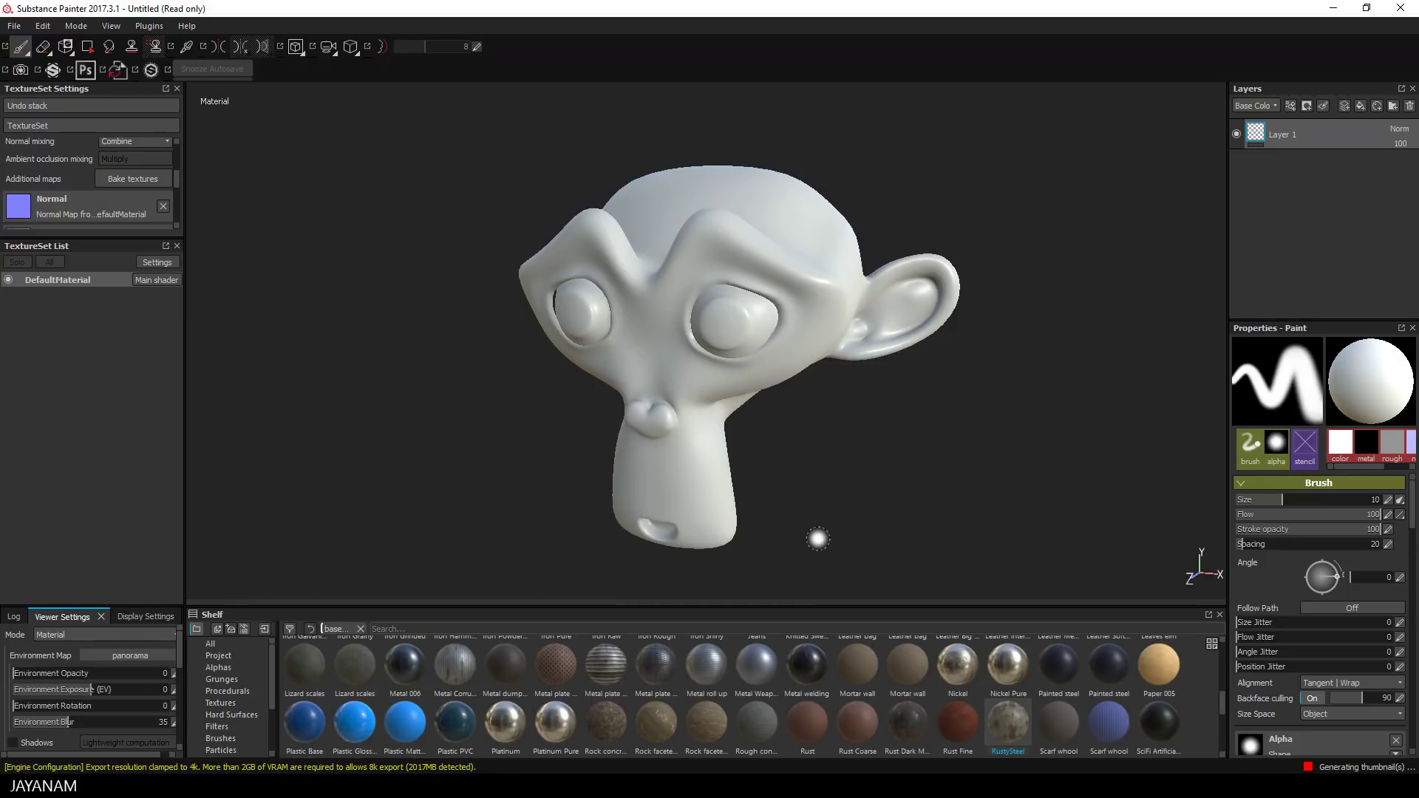
- Drop RustySteel onto the Layers panel as a fill layer, then show the Project shelf maps
left_click_drag(1005, 727, 1344, 127)
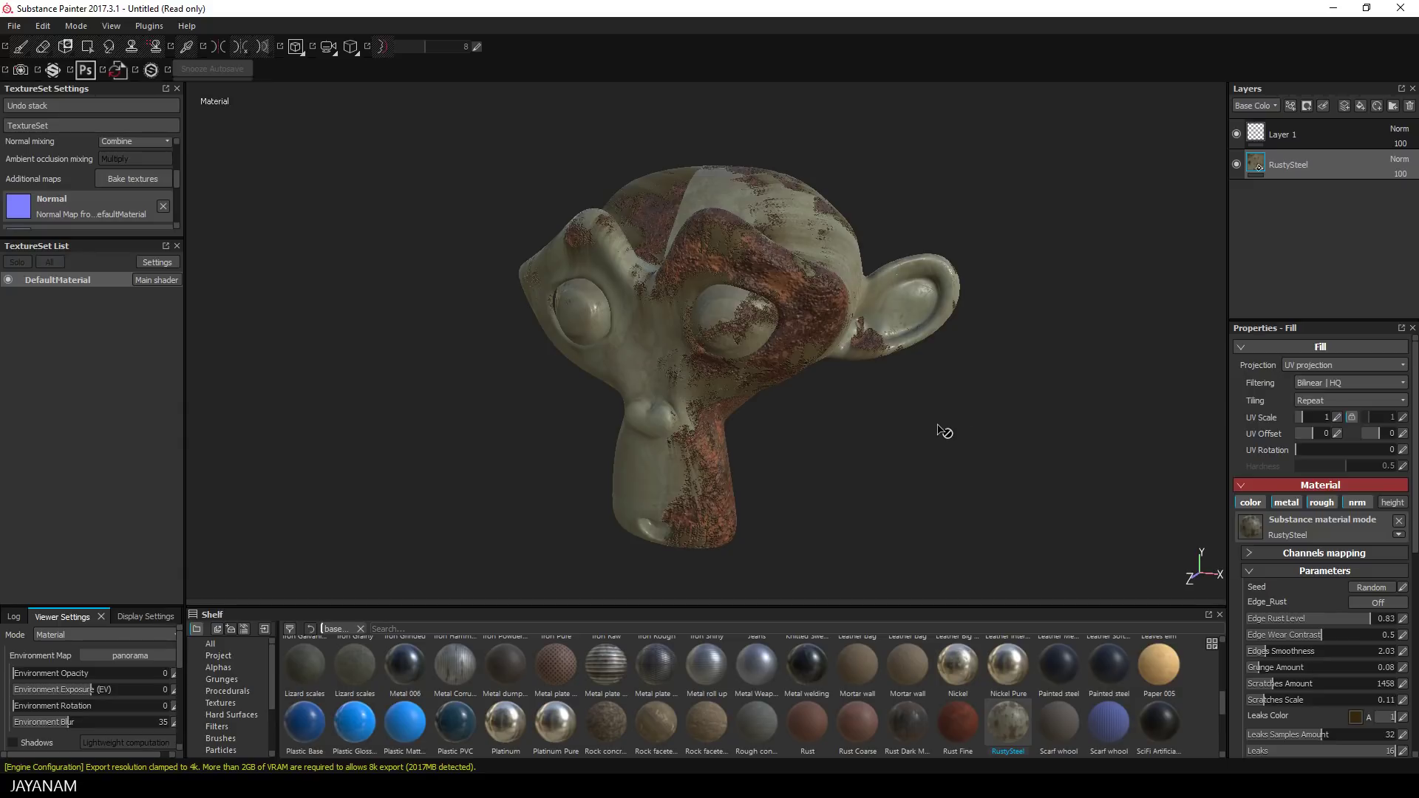
left_click(219, 655)
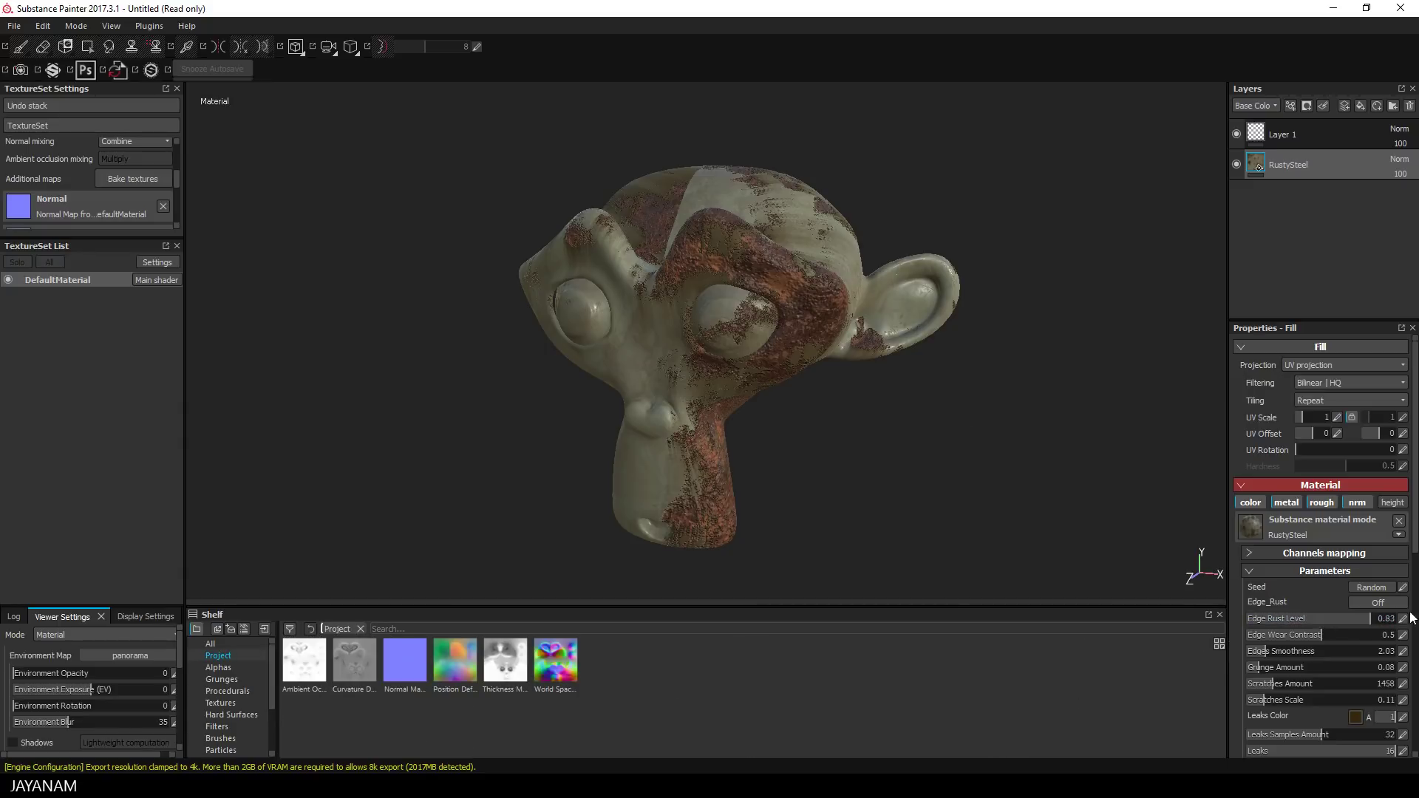
- Plug the AO, world space normals, position and curvature maps into RustySteel's matching image inputs
scroll(1404, 665, "down", 5)
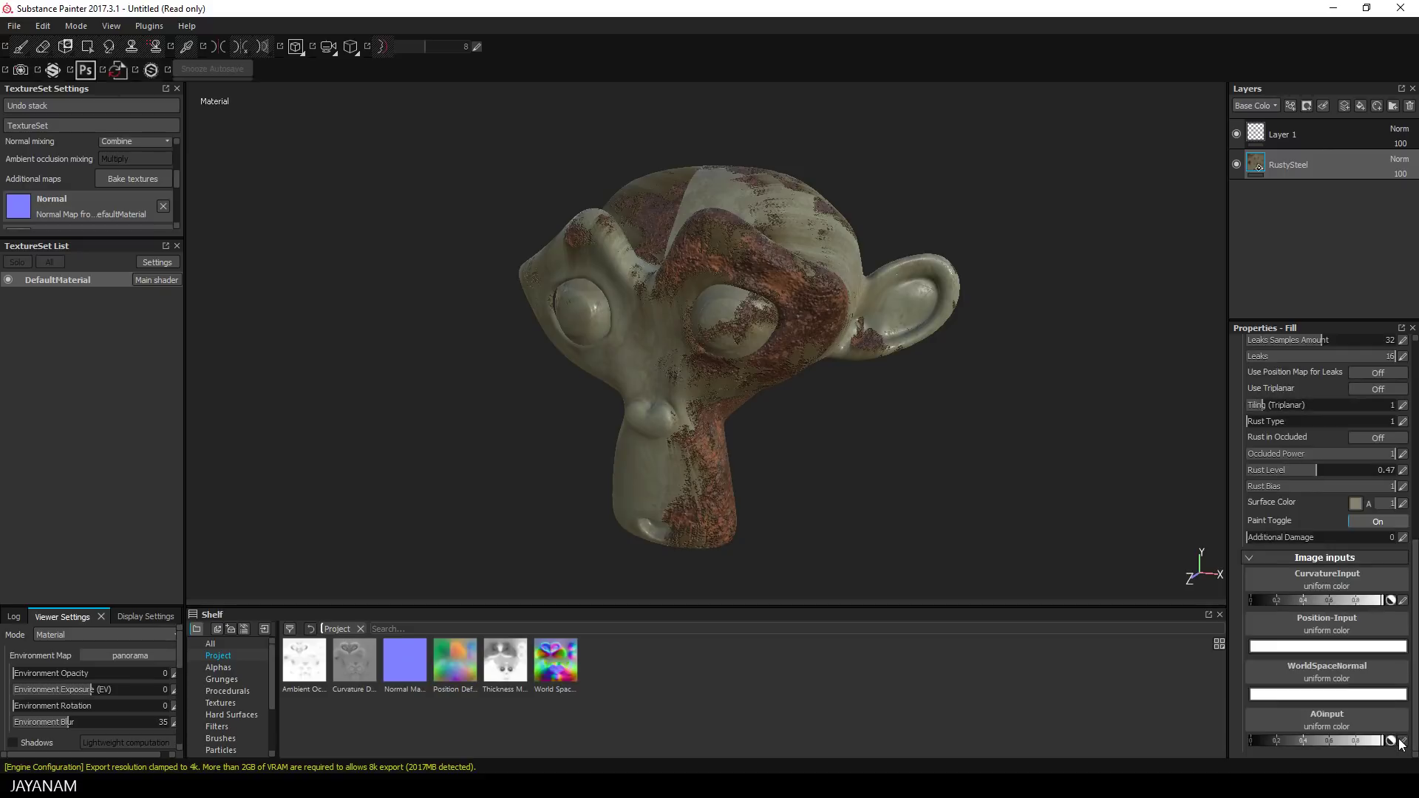
left_click_drag(301, 664, 1315, 720)
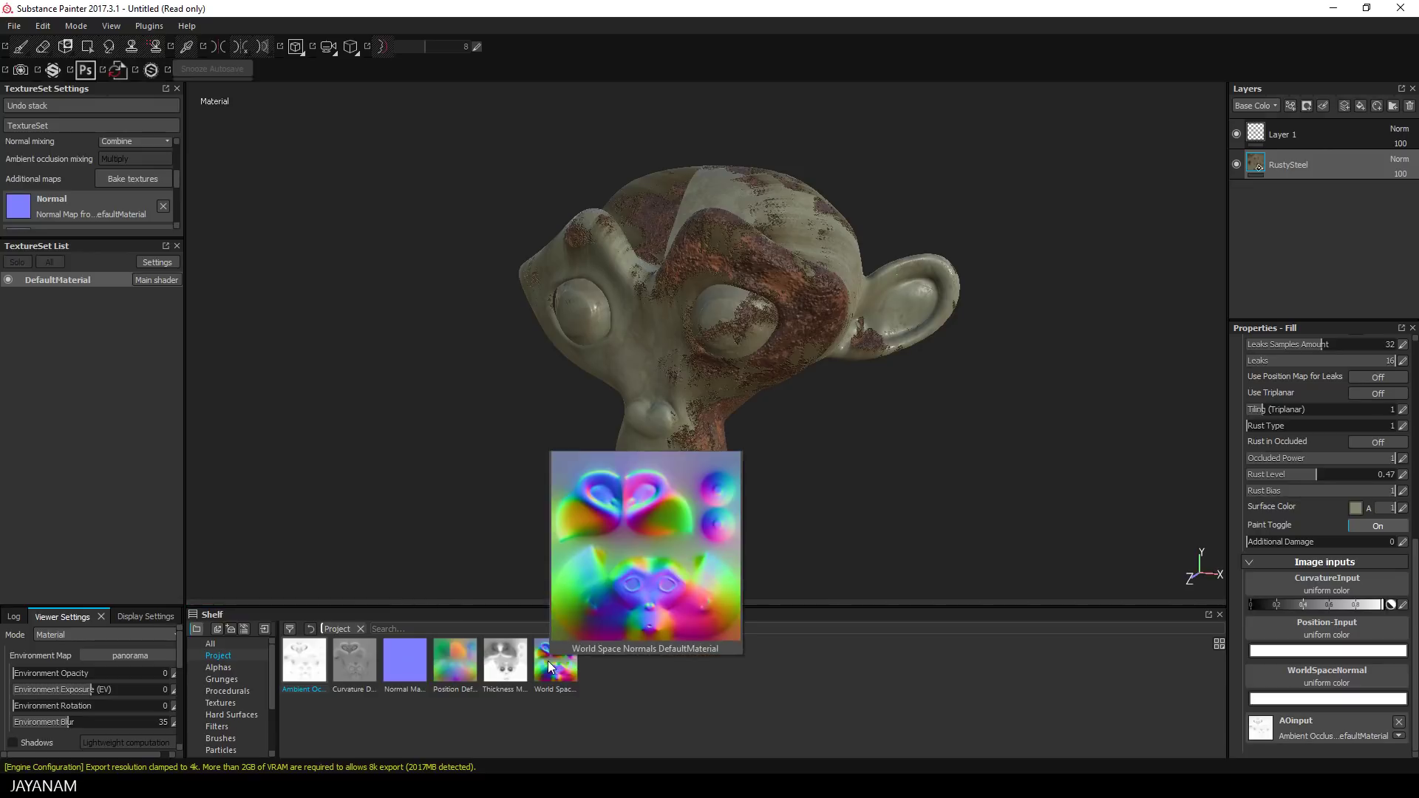
left_click_drag(547, 661, 1294, 674)
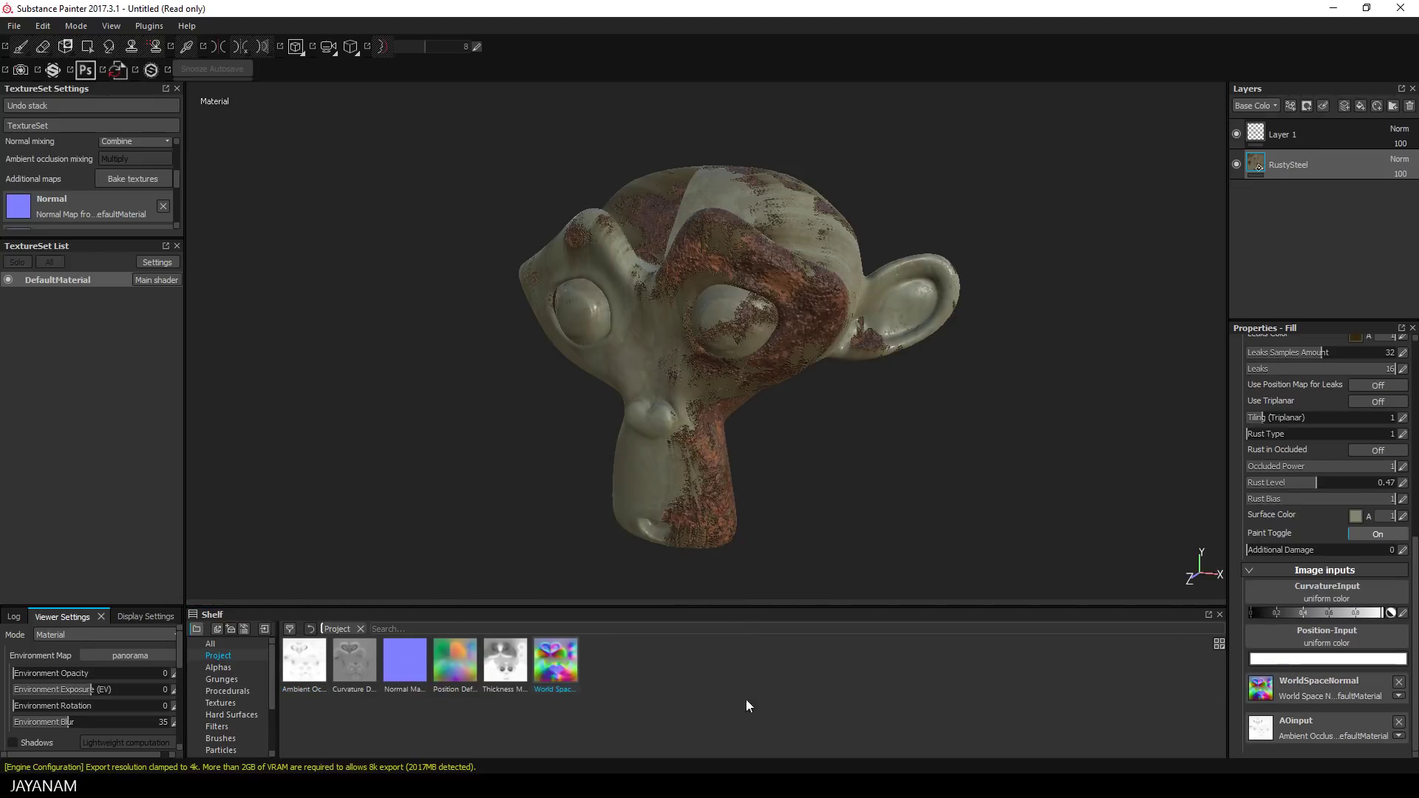
left_click_drag(454, 656, 1347, 628)
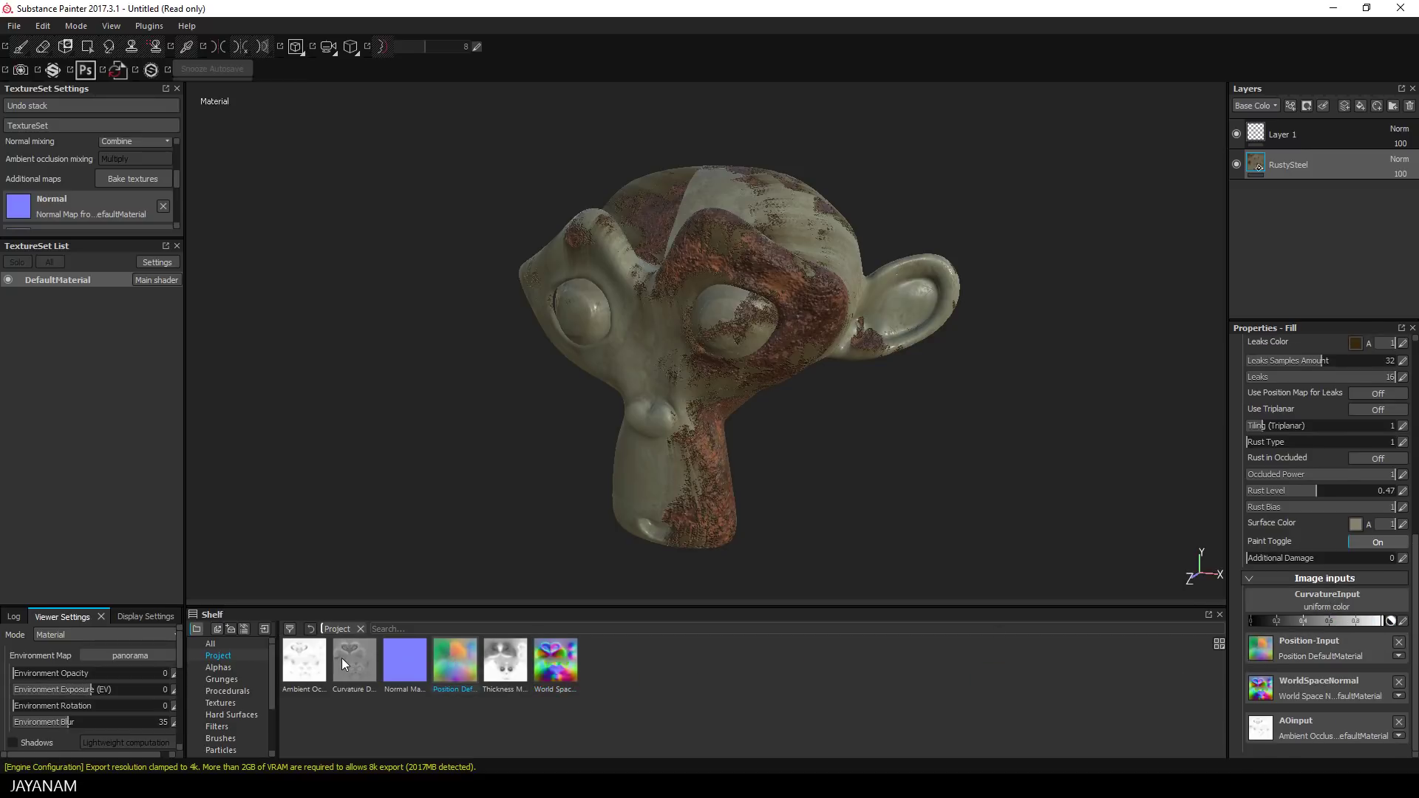
left_click_drag(342, 658, 1327, 602)
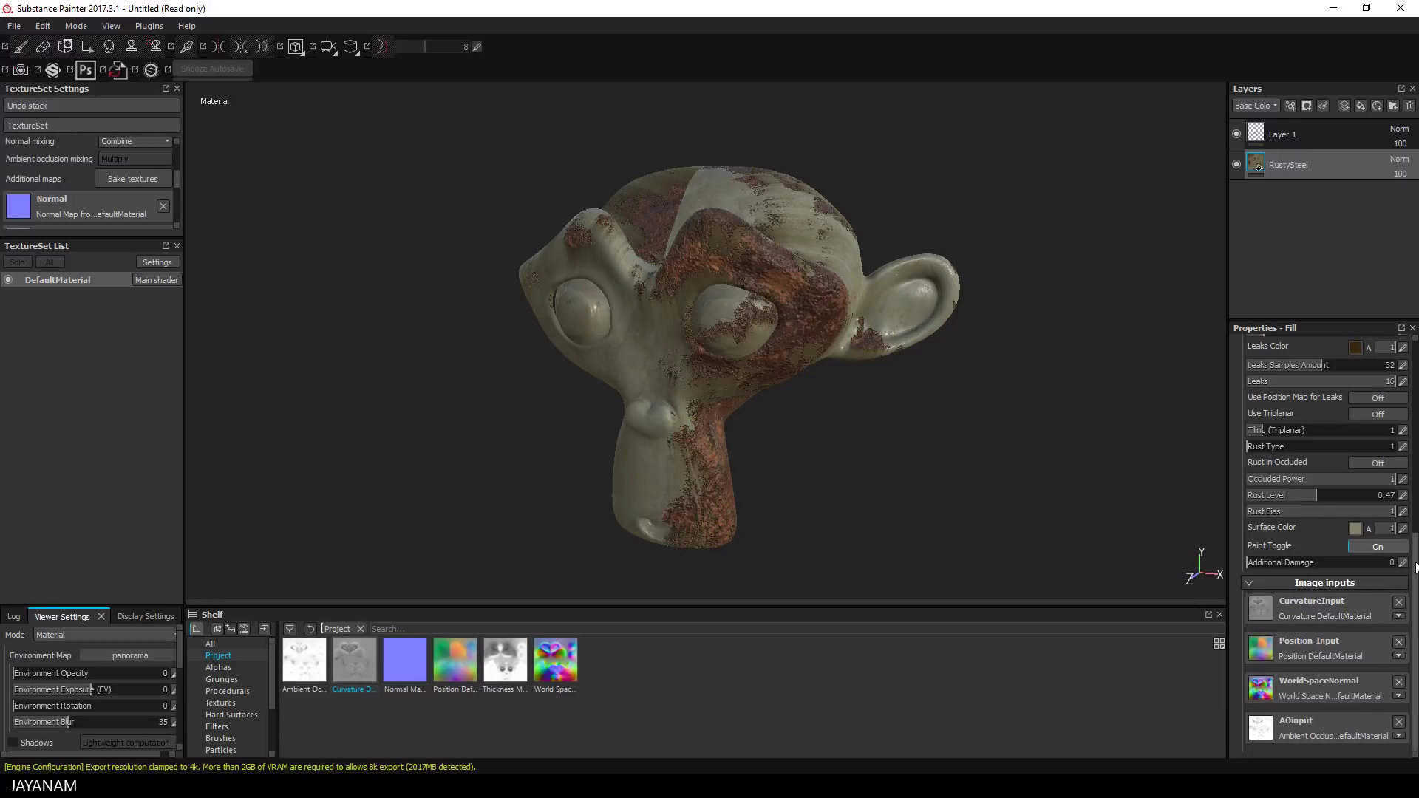
- Turn on Use Position Map for Leaks, Use Triplanar and Edge_Rust in the fill properties
scroll(1416, 567, "up", 5)
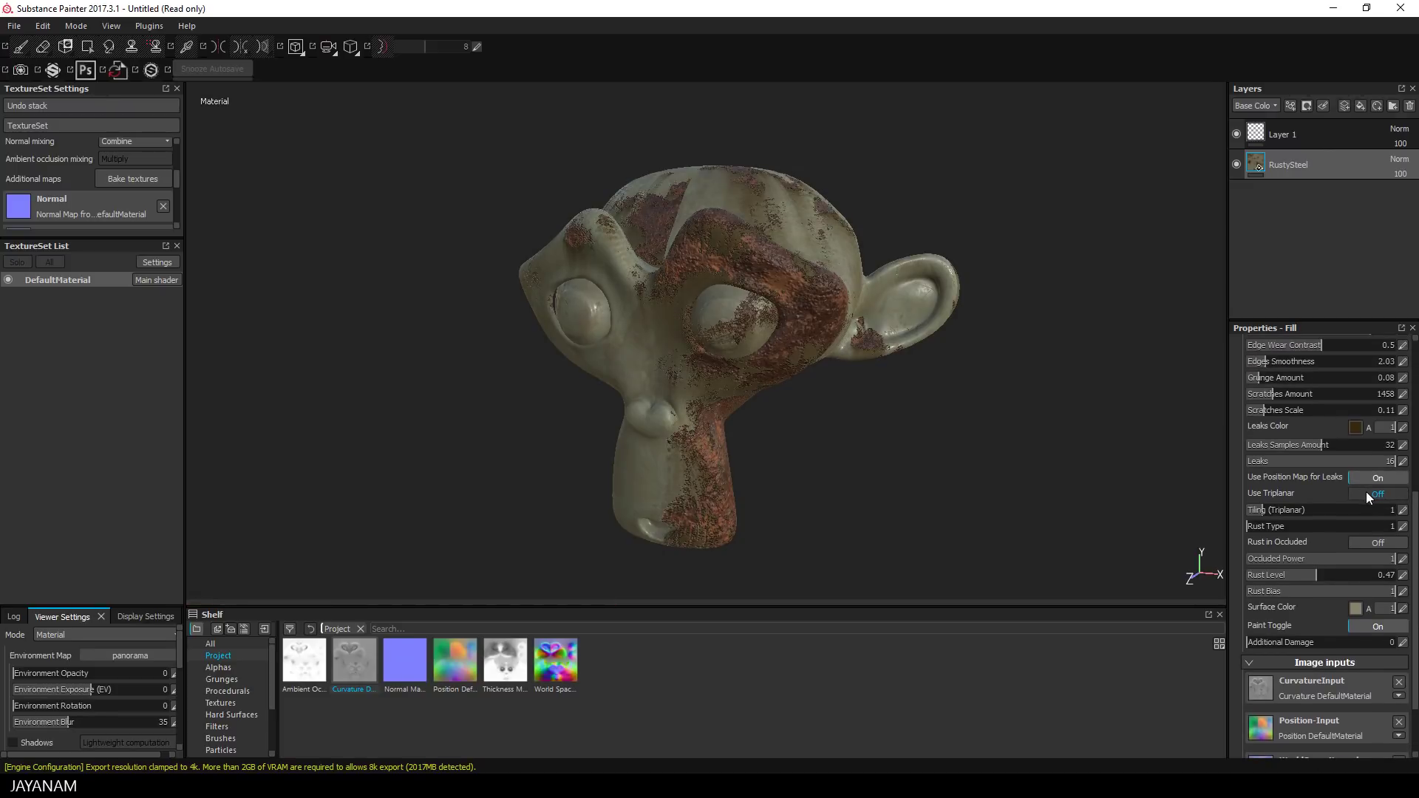
left_click(1365, 491)
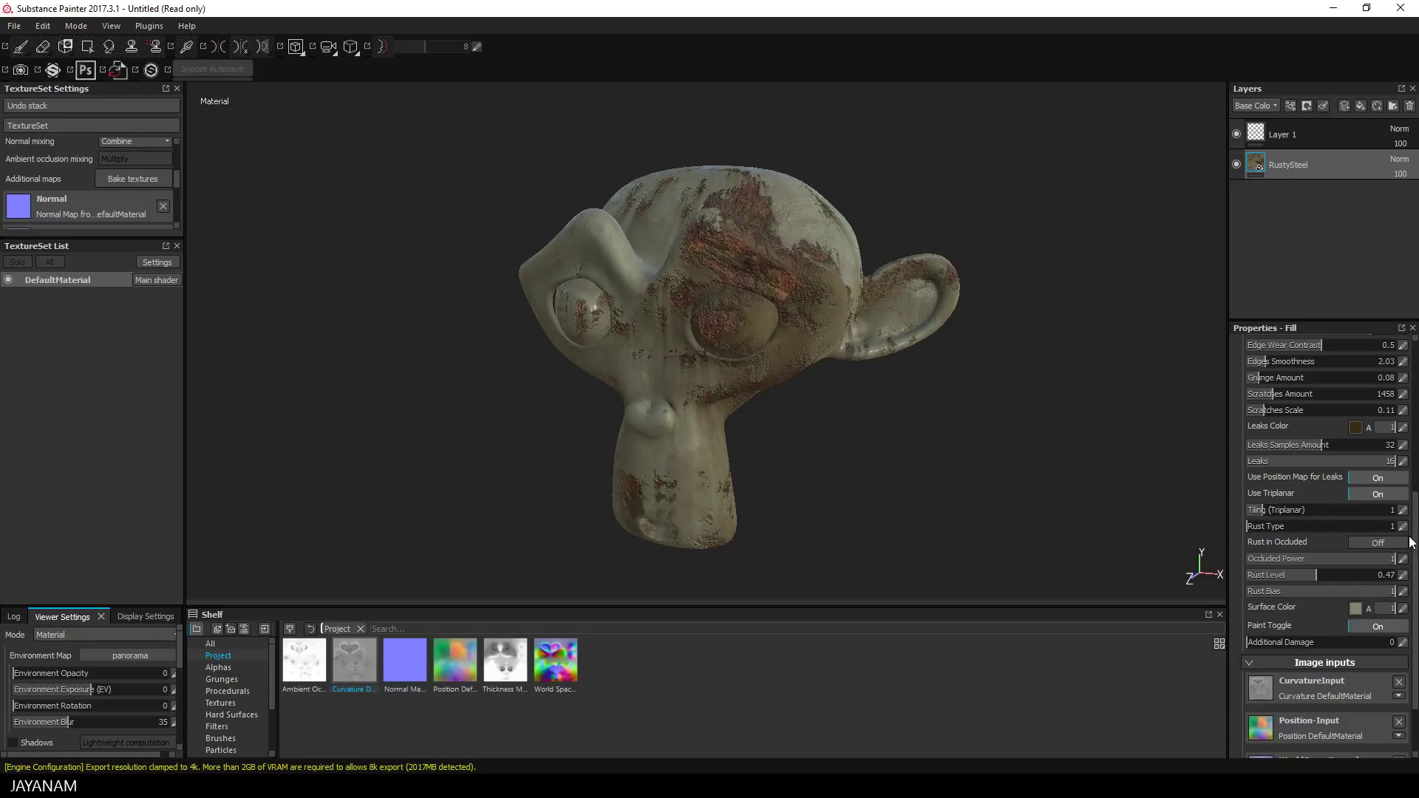
scroll(1414, 518, "up", 3)
scroll(1323, 547, "up", 1)
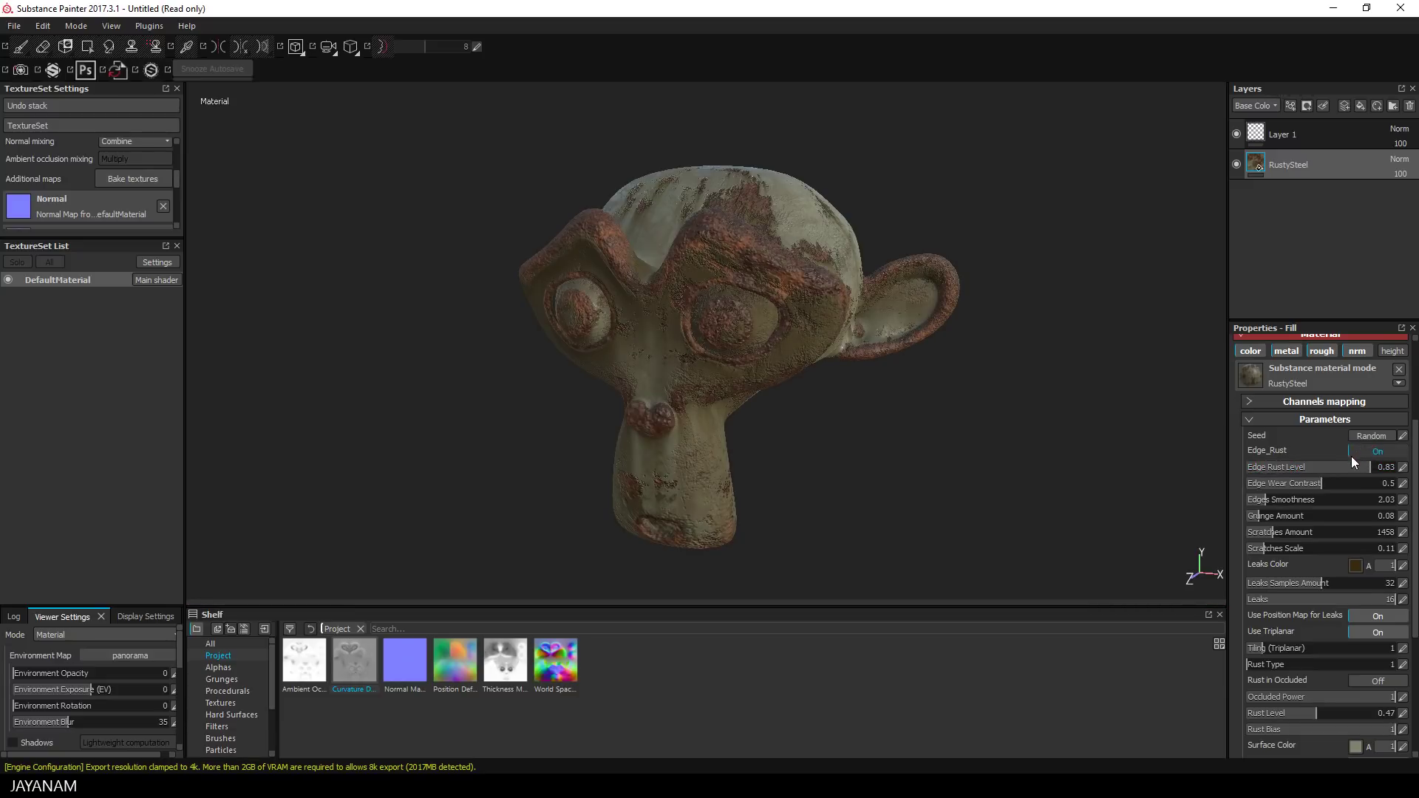
- Set the RustySteel edge rust level to 0.61, edge wear contrast to 0.33 and edges smoothness to 7
left_click(1324, 466)
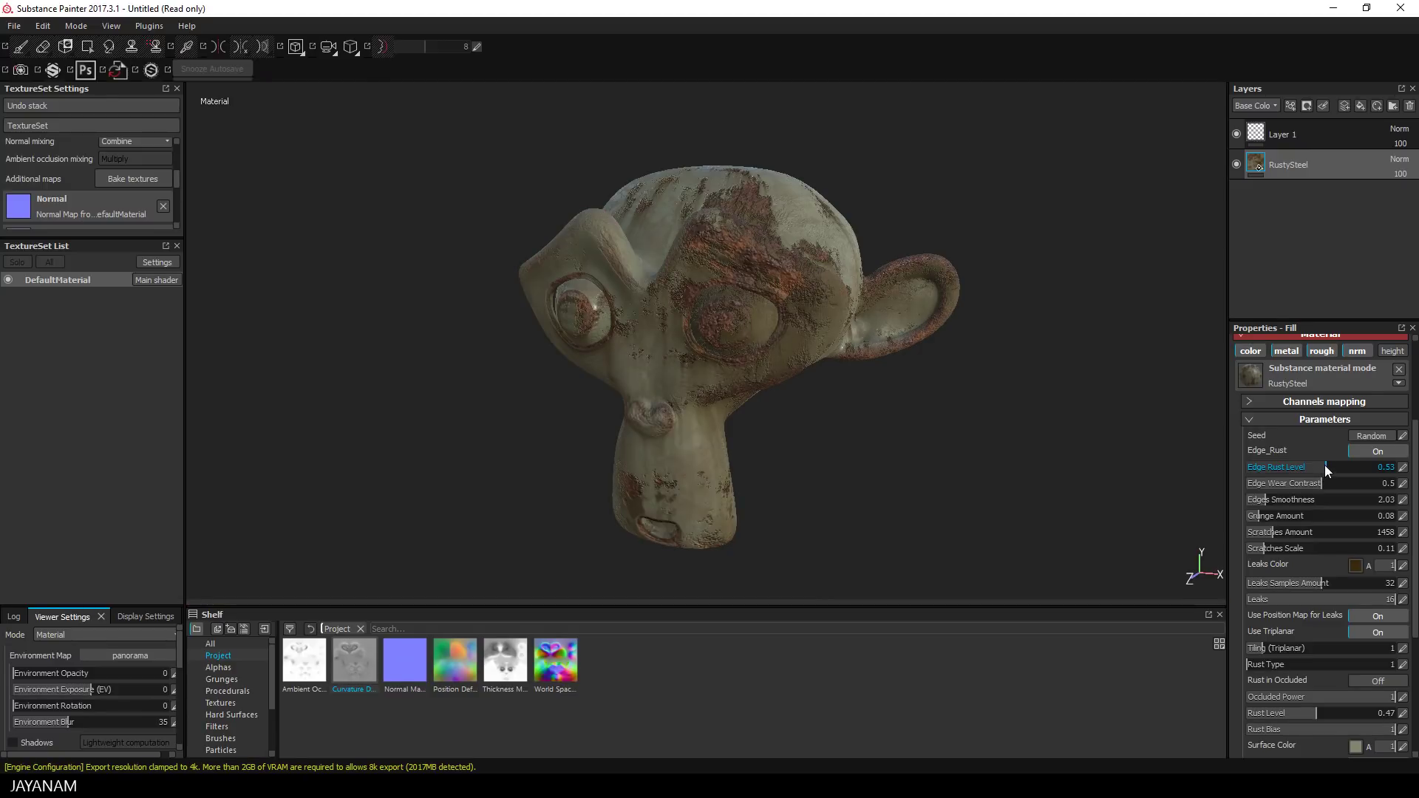
left_click(1336, 468)
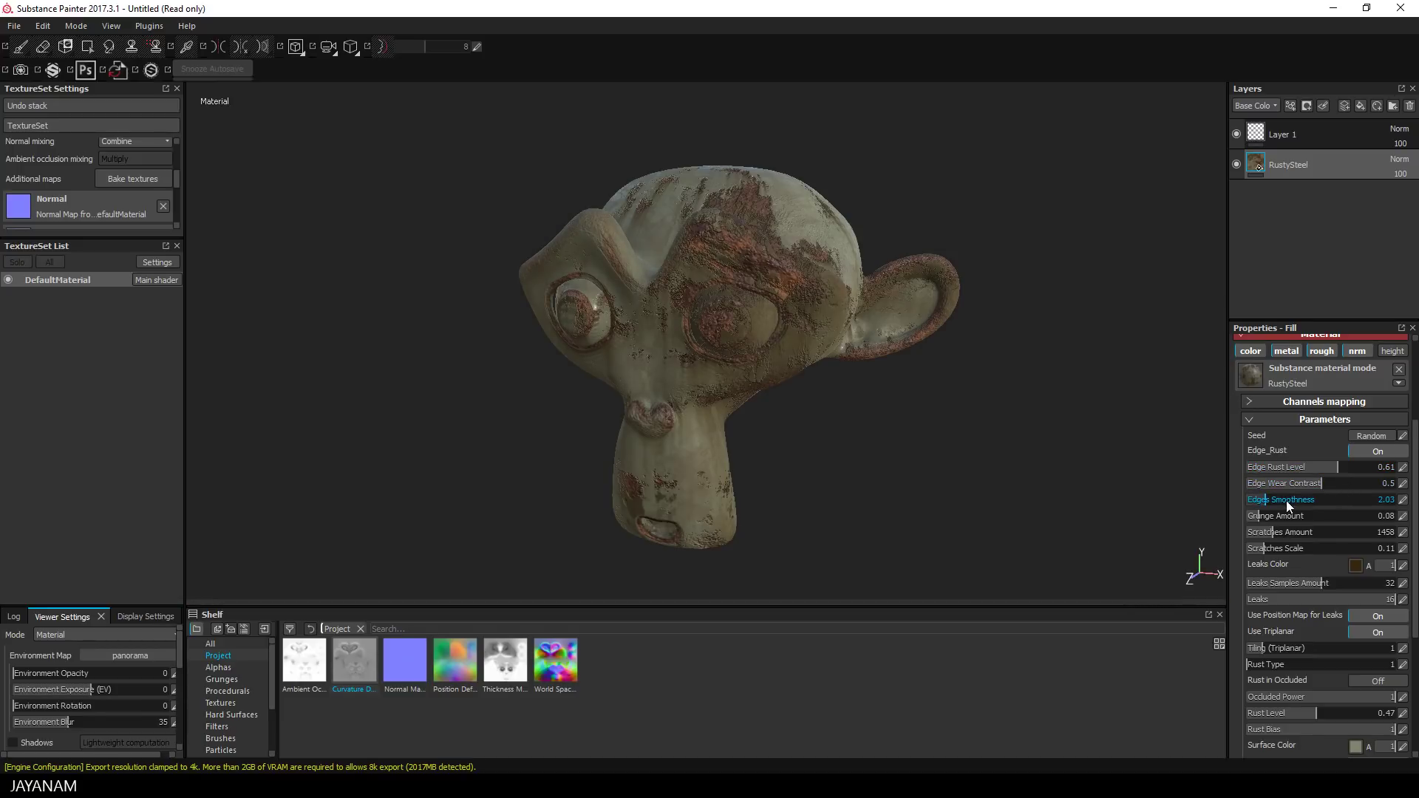
left_click(1296, 482)
left_click(1337, 504)
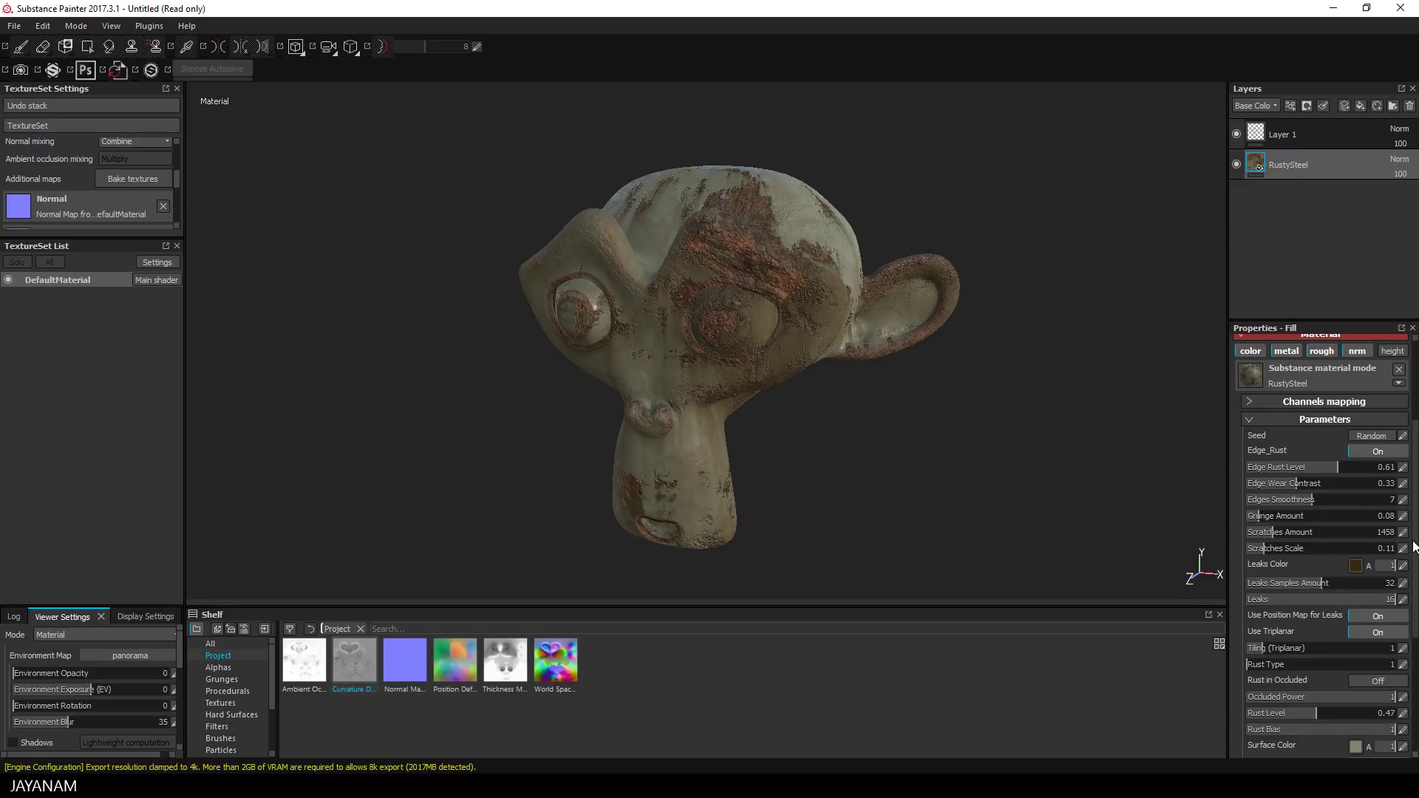
- Raise the fill's Scratches Amount to 2119
left_click_drag(1414, 548, 1416, 582)
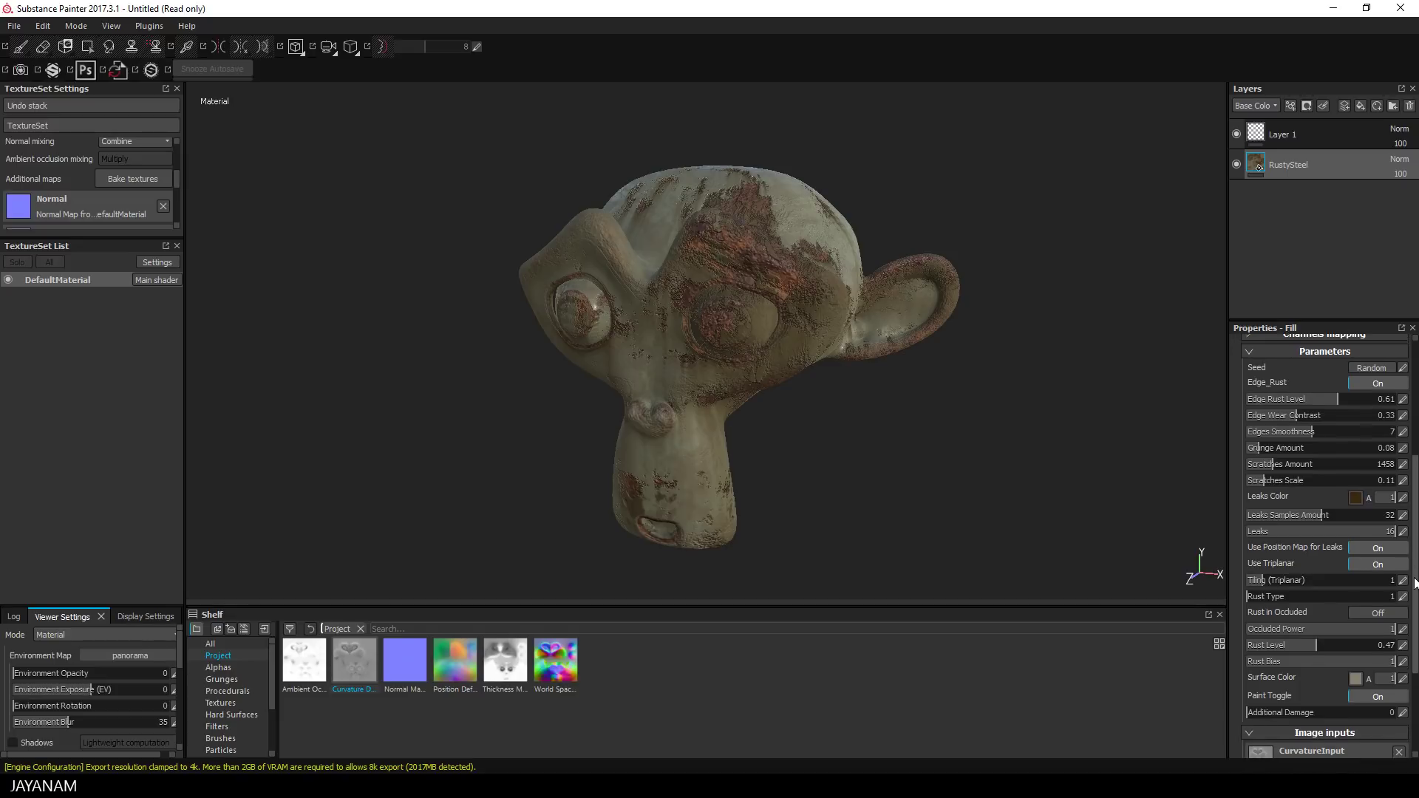
left_click(1284, 460)
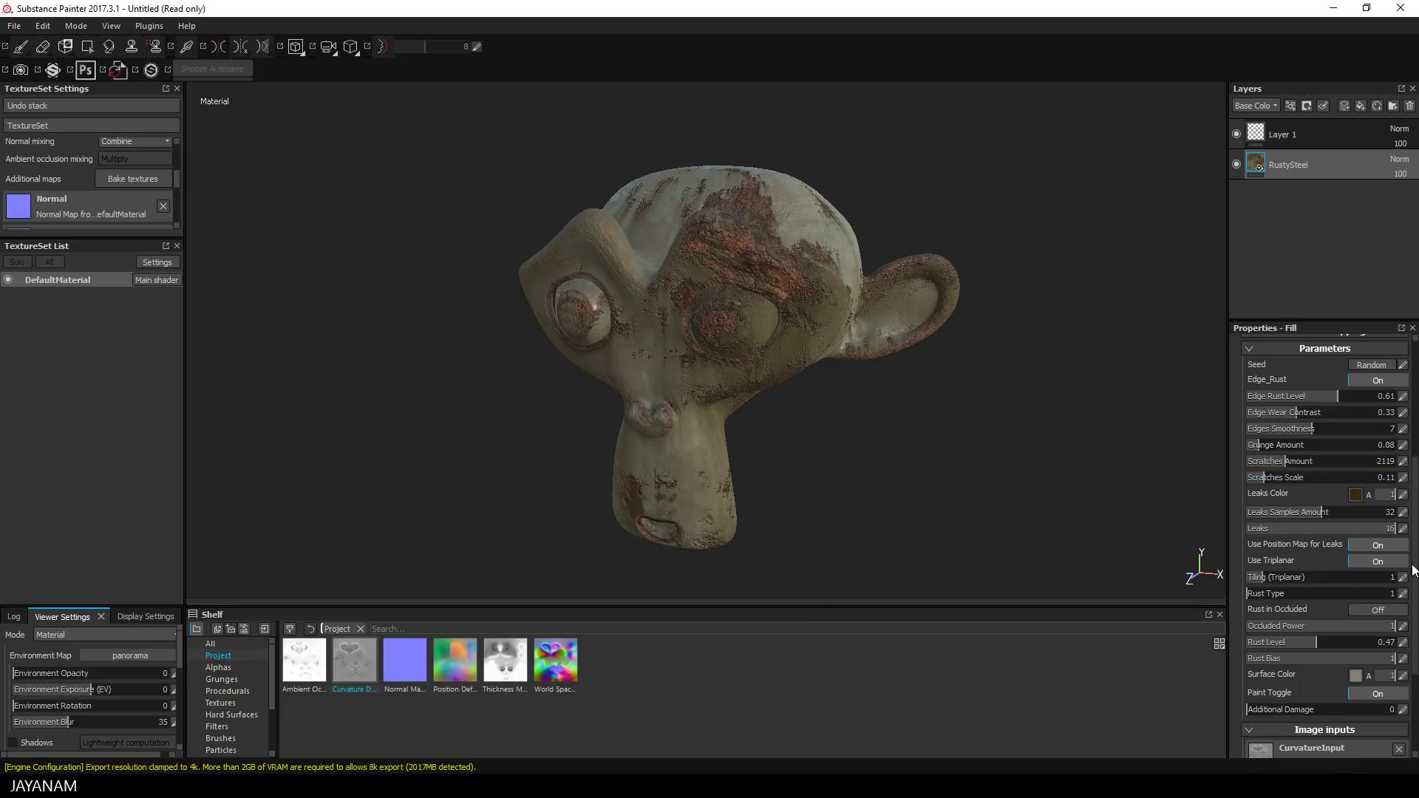
left_click_drag(1415, 571, 1415, 585)
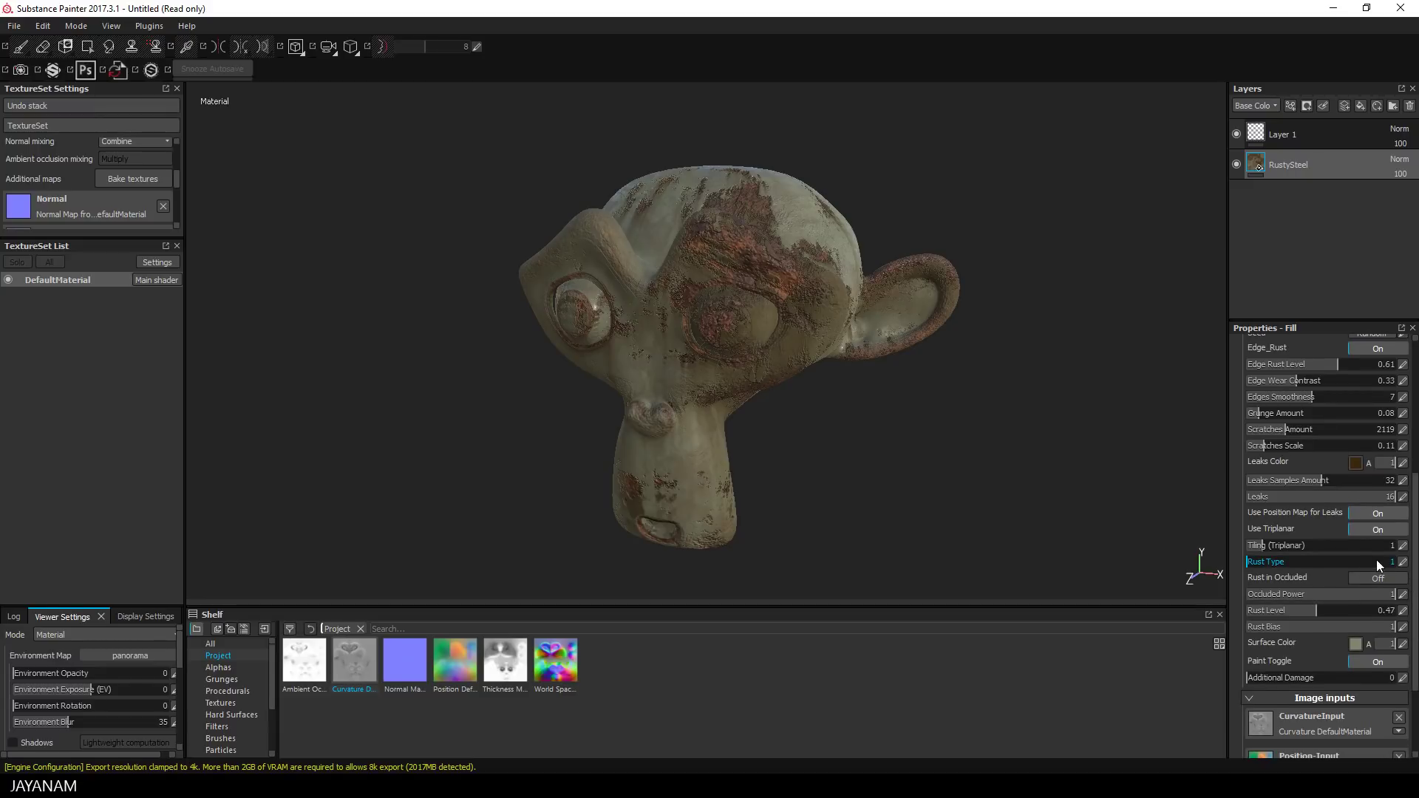
- Try Rust Type 2 on the head, then return Rust Type to 1
left_click(1383, 566)
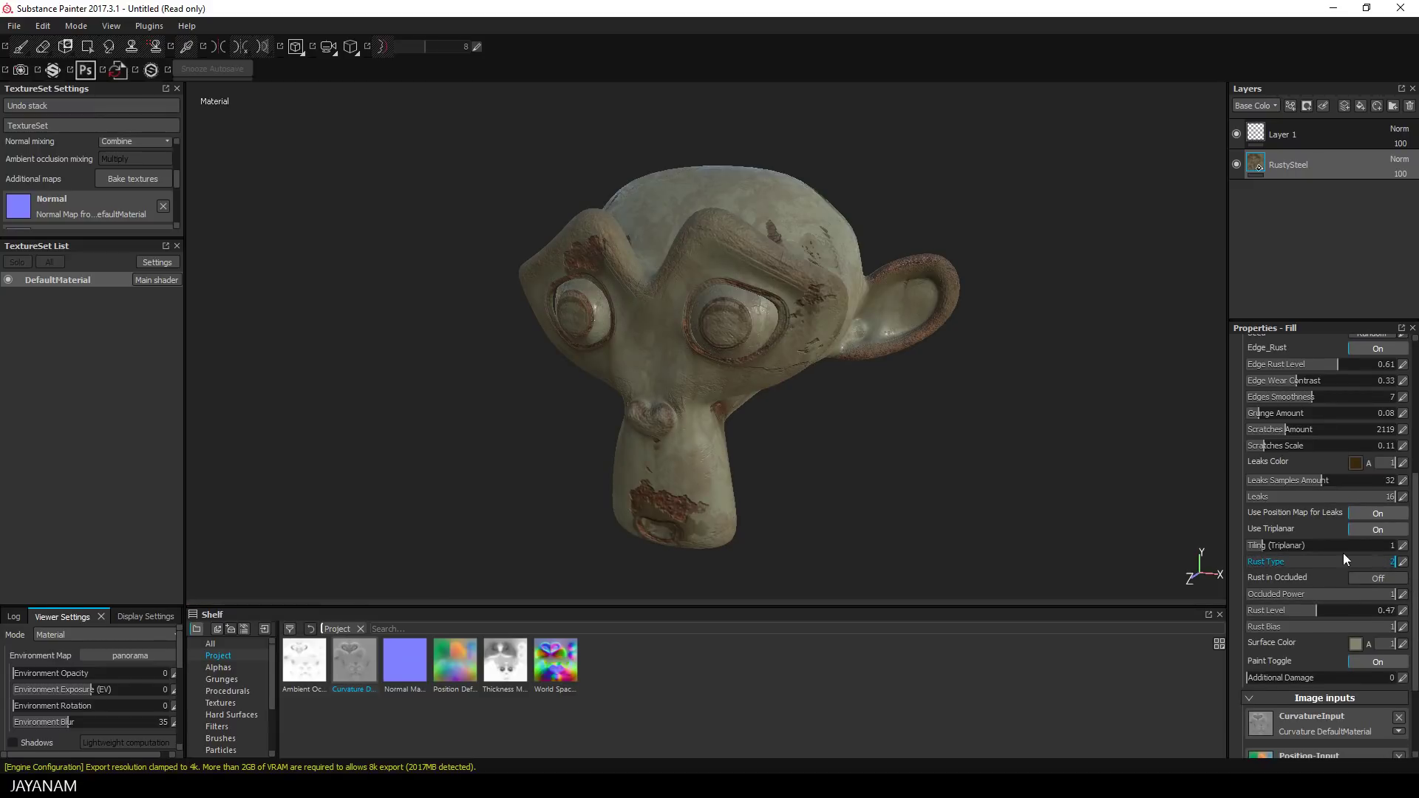
left_click_drag(796, 446, 719, 431, "alt")
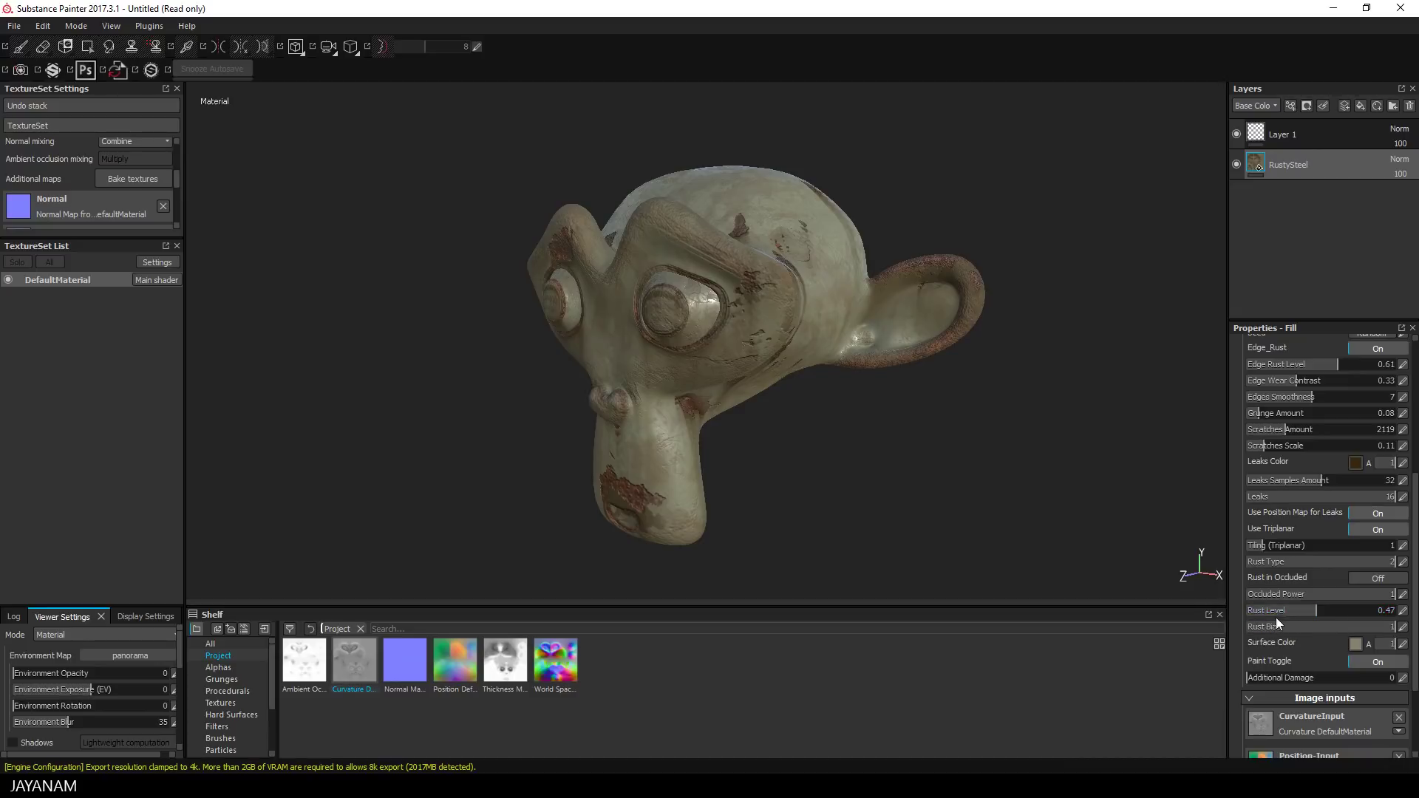
left_click(1352, 563)
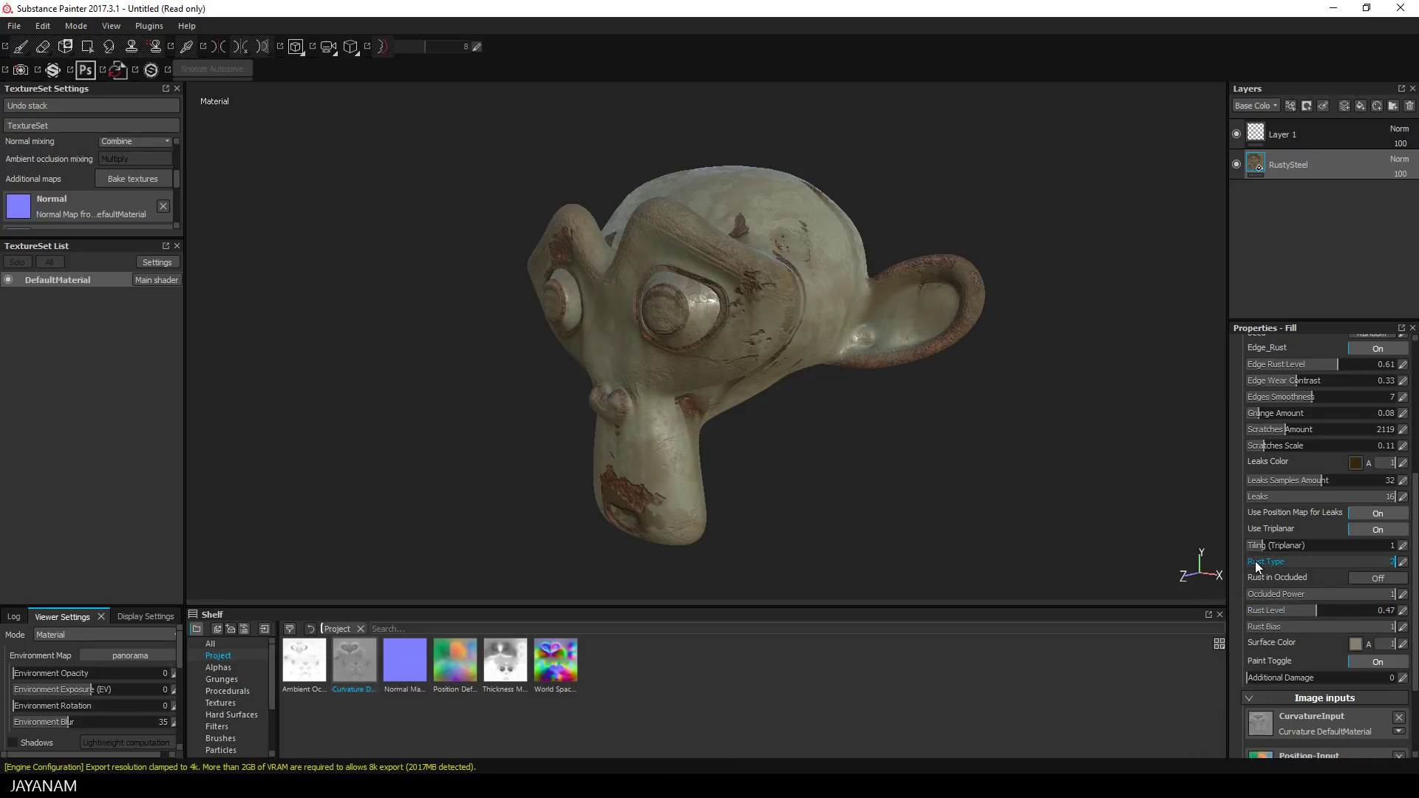
type("1")
key("Return")
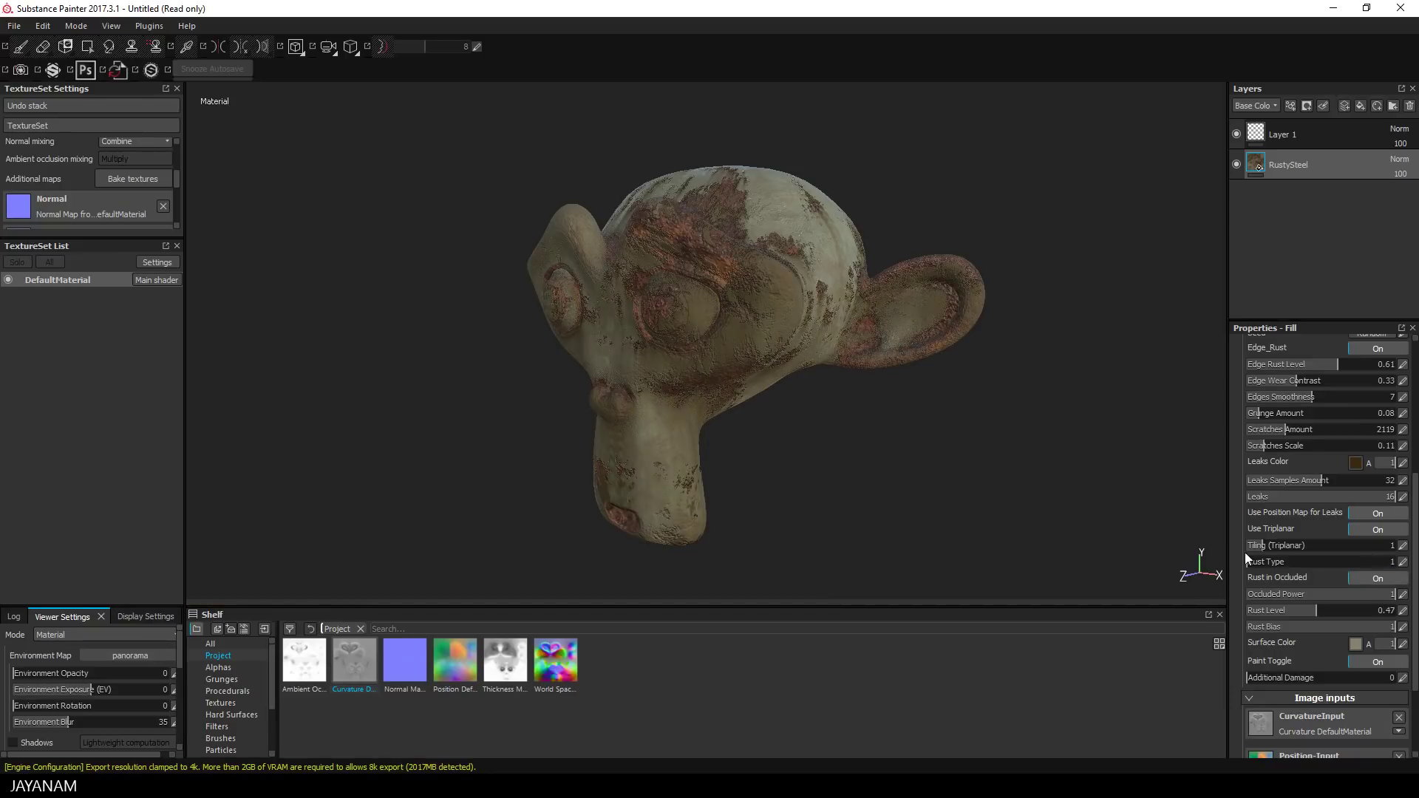
- Lower Rust Bias to 0.67 and Rust Level to 0.37
double_click(1316, 626)
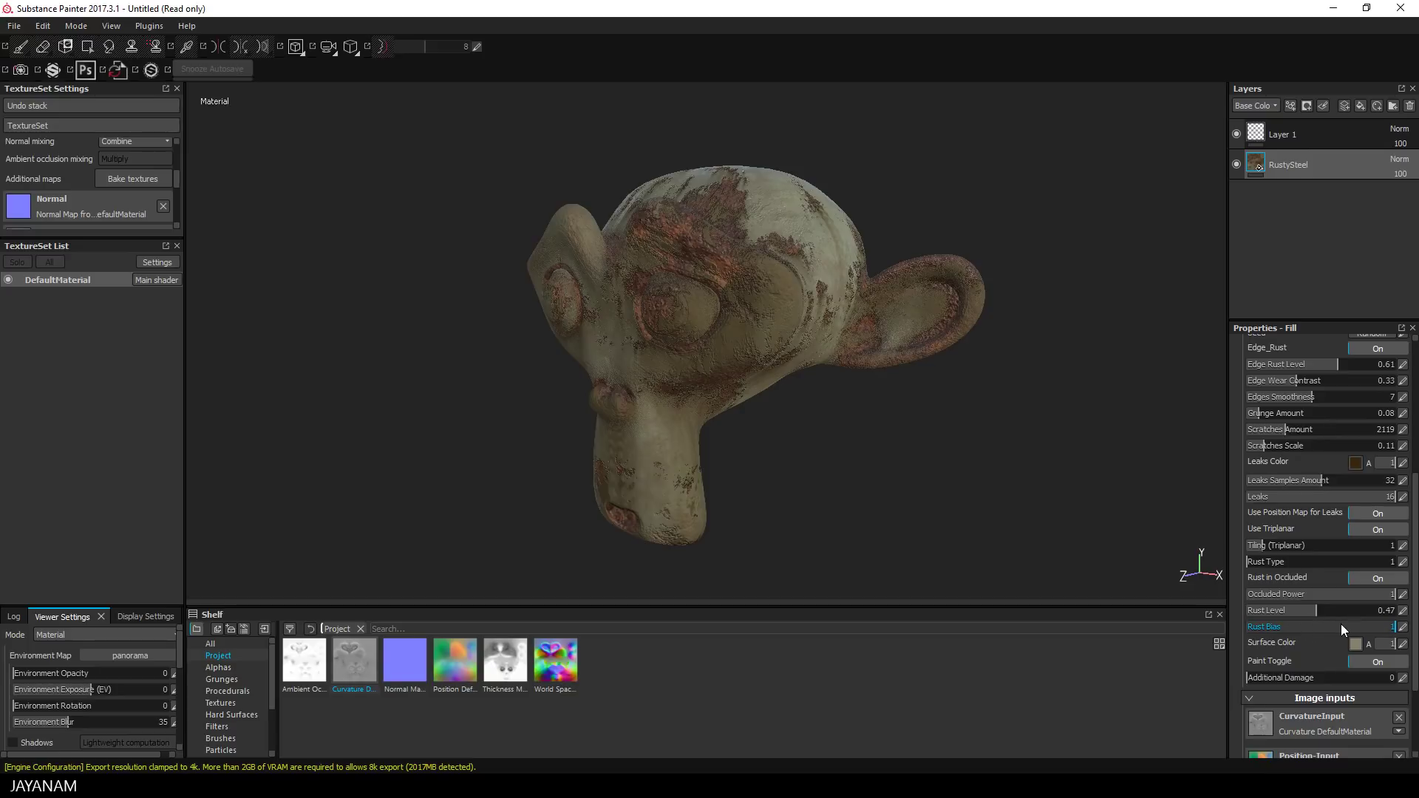
left_click(1345, 626)
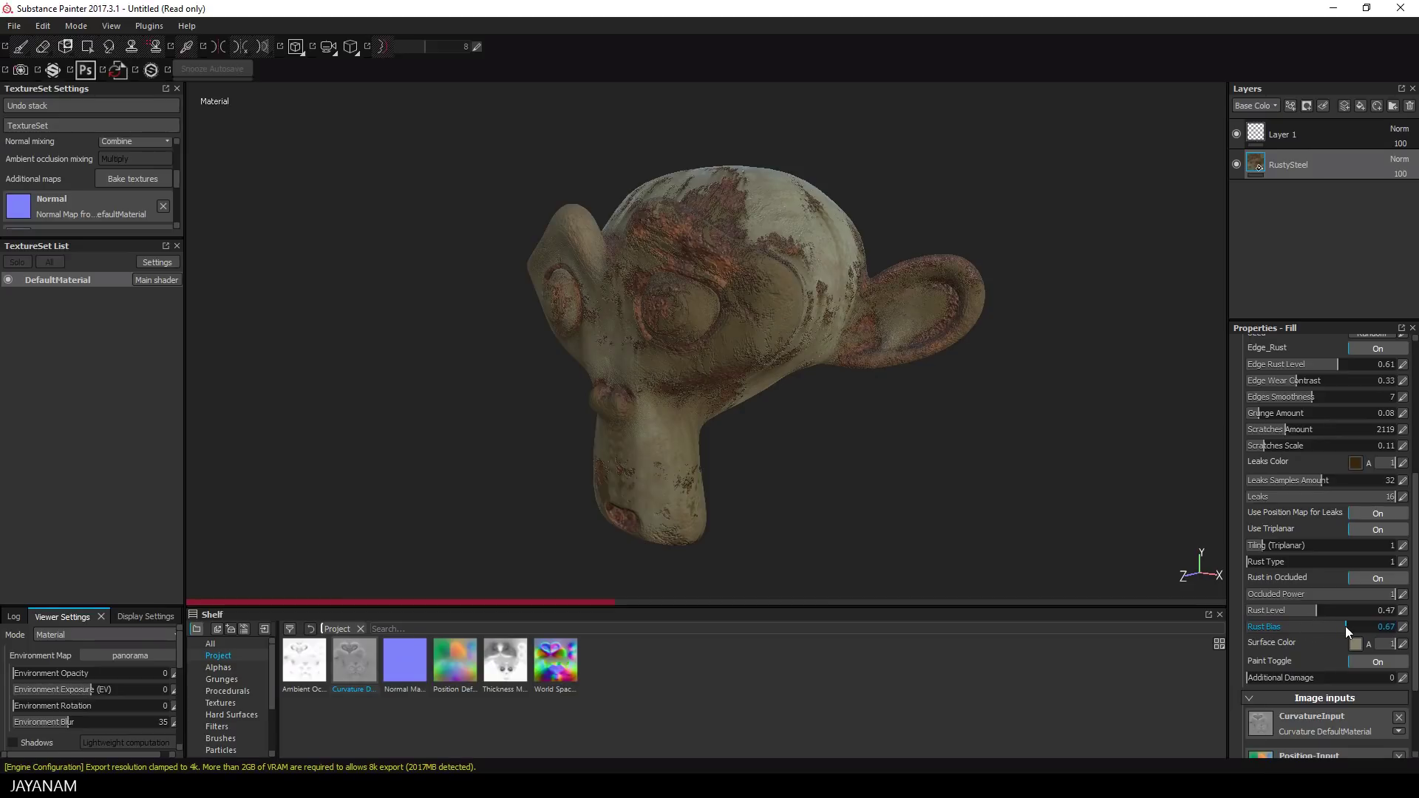
left_click(1300, 610)
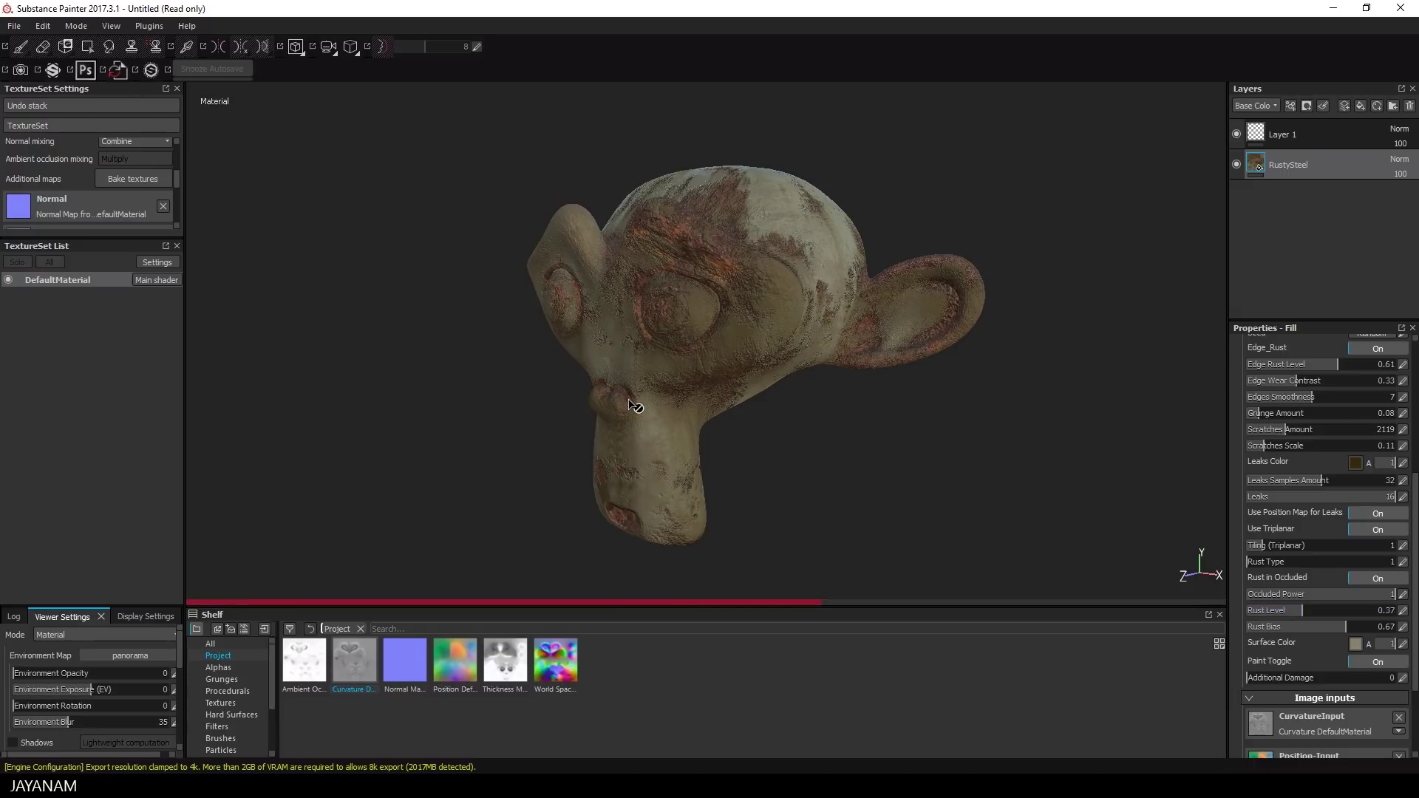
- Rotate the environment lighting around the head, settling at 178
left_click_drag(632, 415, 666, 358, "alt")
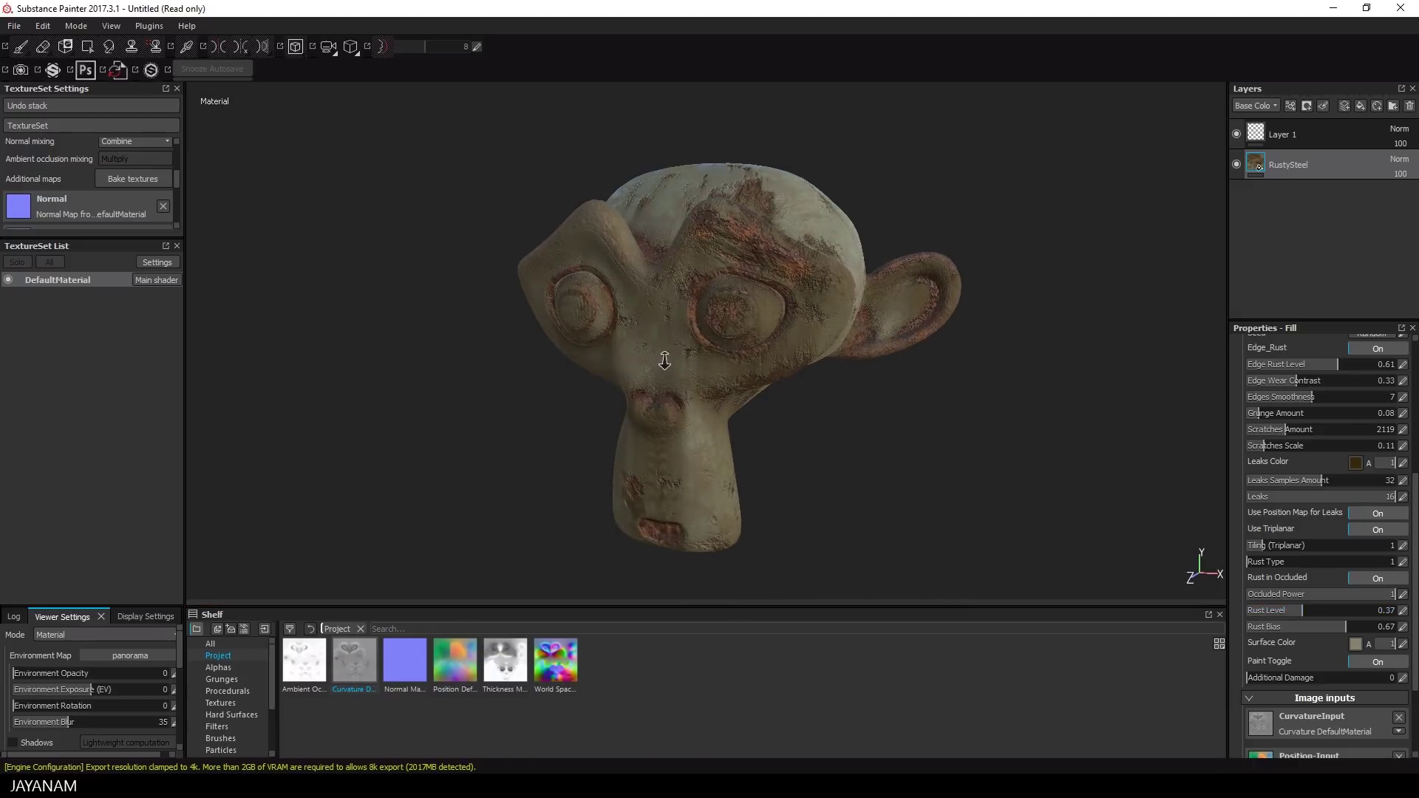
right_click_drag(663, 362, 750, 365, "shift")
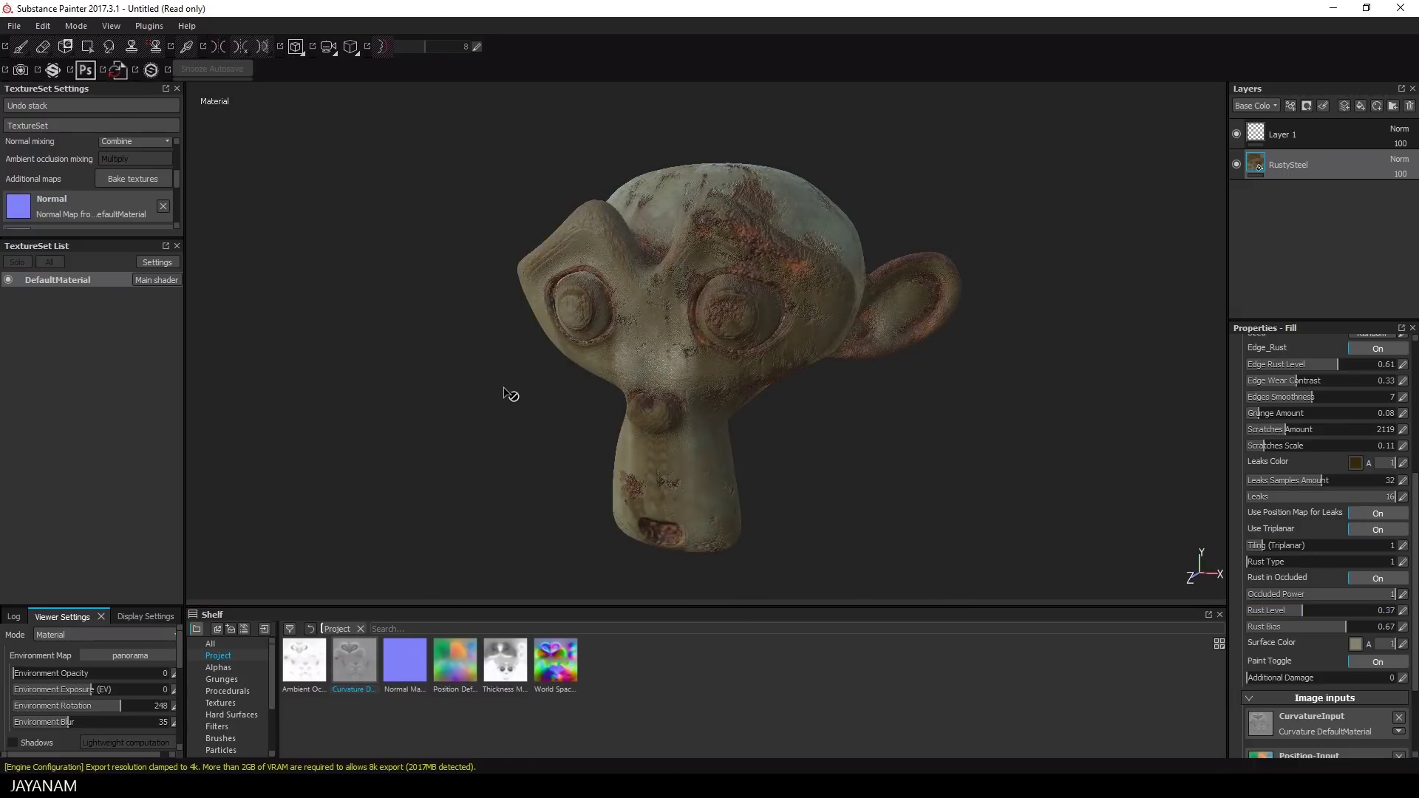
left_click_drag(507, 393, 874, 330, "alt")
right_click_drag(873, 330, 657, 356, "shift")
left_click_drag(657, 356, 682, 419, "alt")
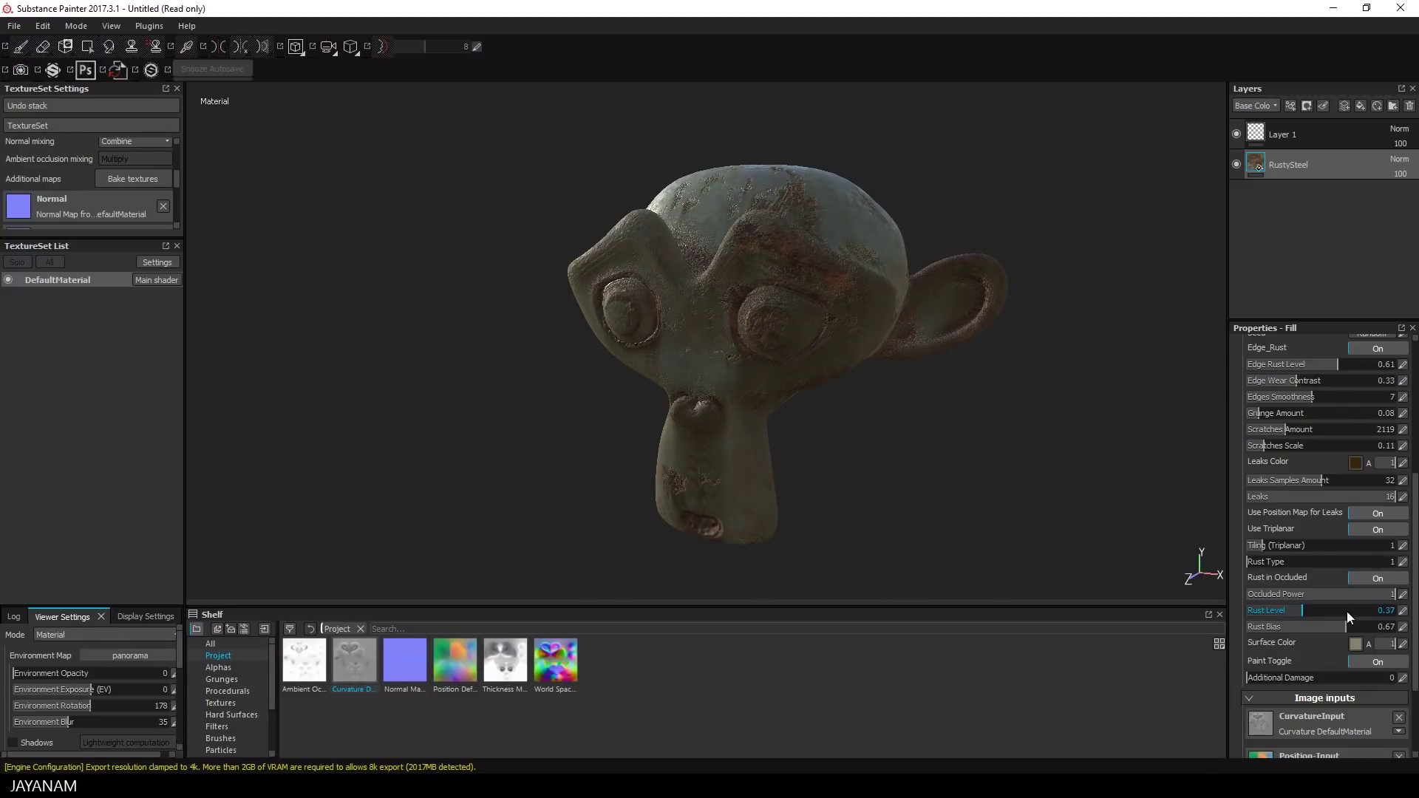
- Set Tiling (Triplanar) to 1.34, Leaks to 5.41 and Leaks Samples Amount to 49
left_click(1266, 544)
left_click_drag(1108, 443, 1183, 377, "alt")
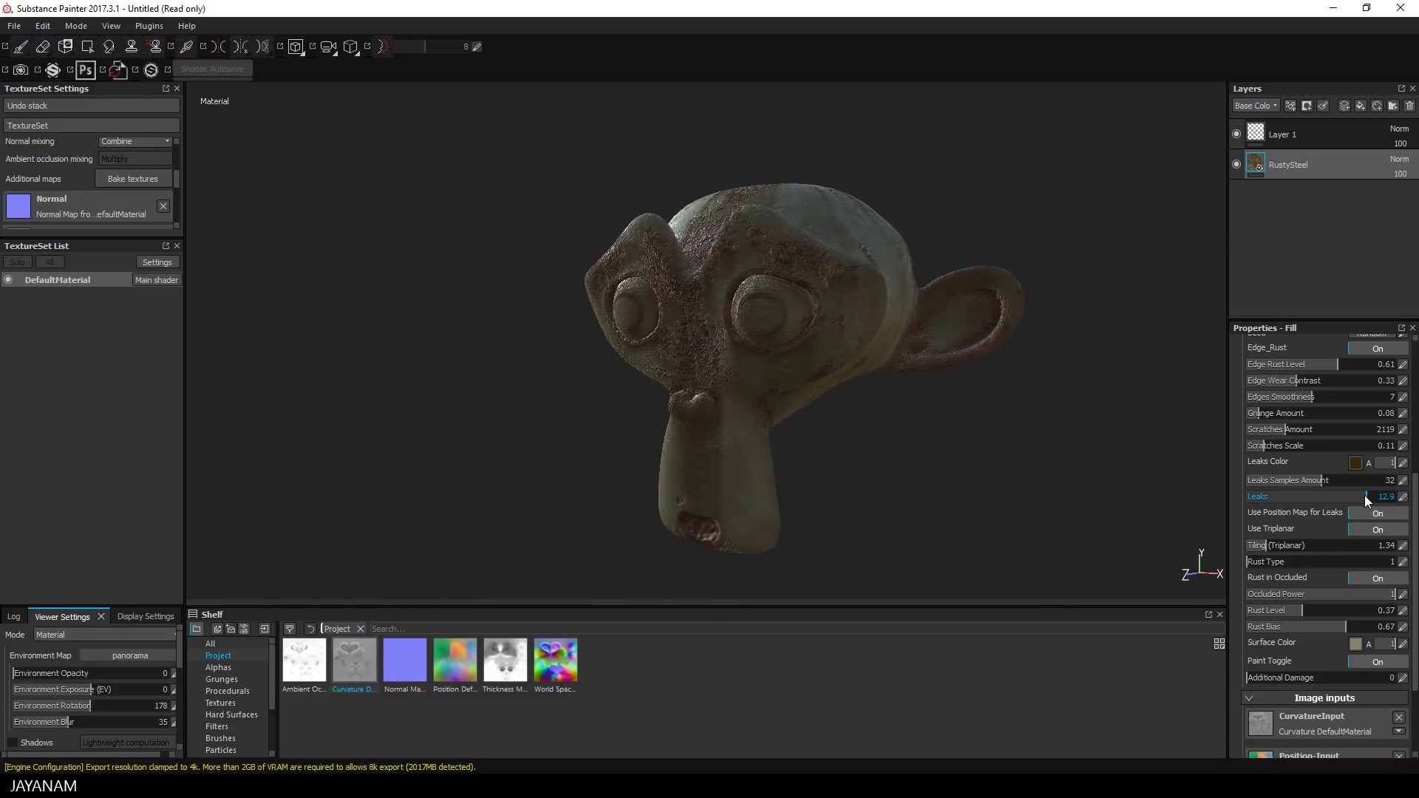
left_click_drag(1364, 495, 1296, 497)
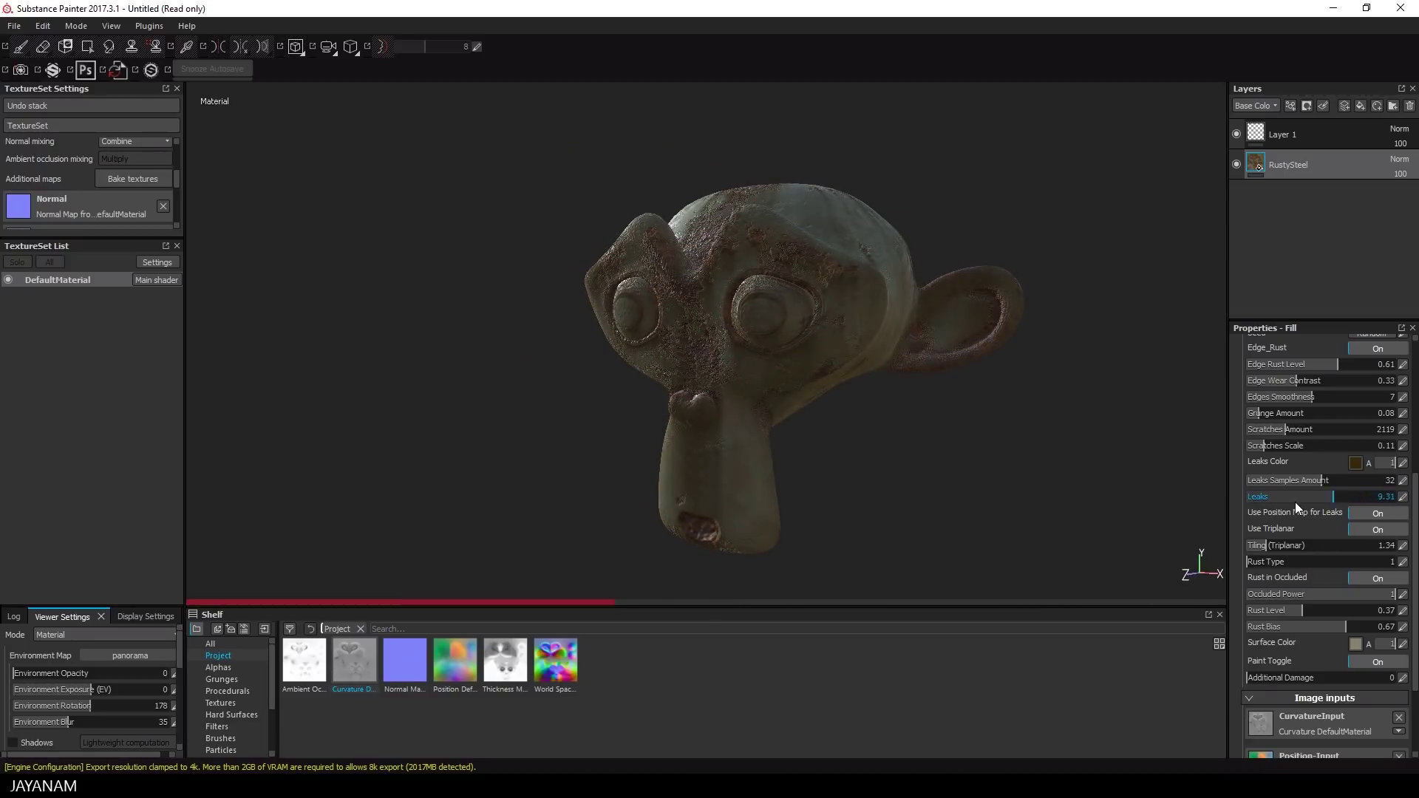
left_click(1360, 481)
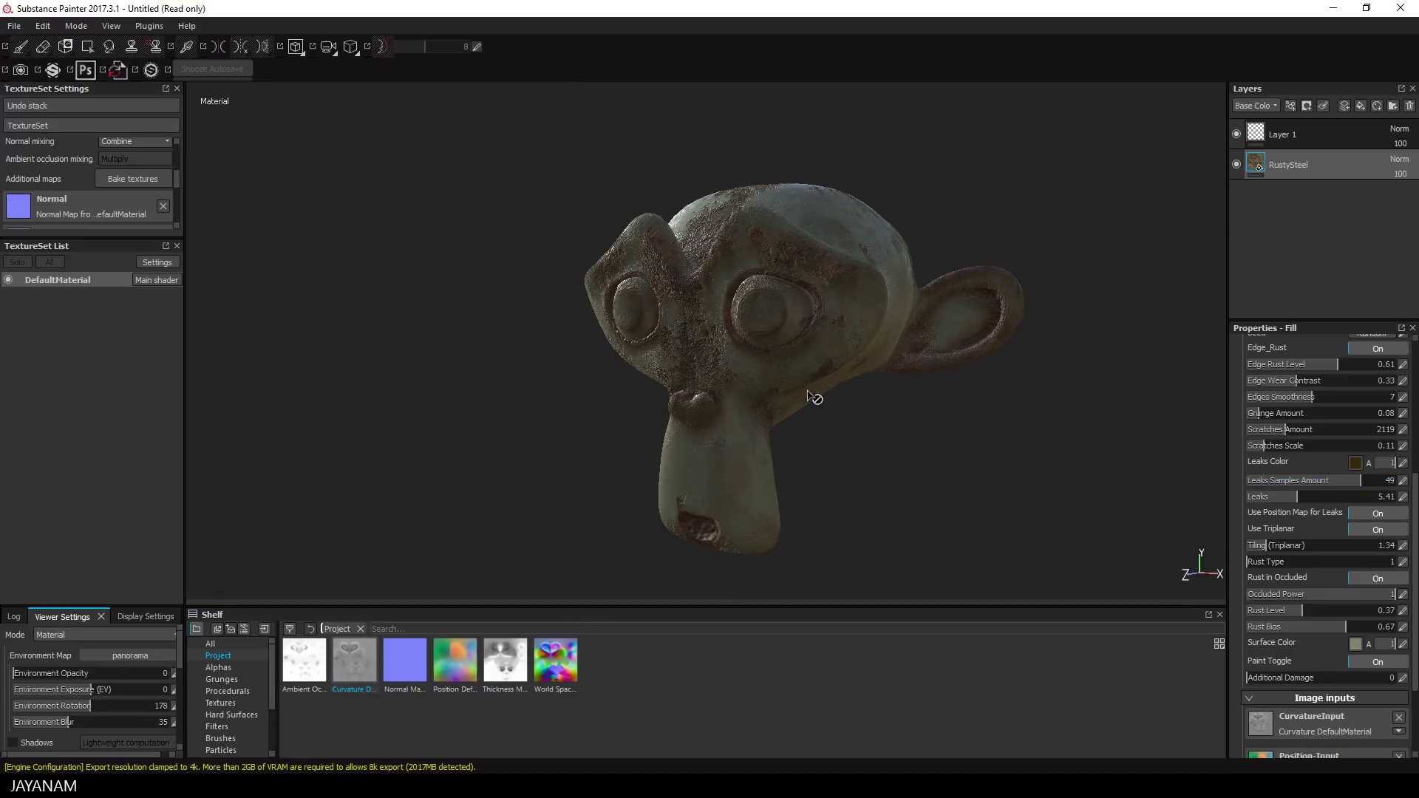
left_click_drag(816, 399, 894, 405, "alt")
scroll(1301, 443, "down", 2)
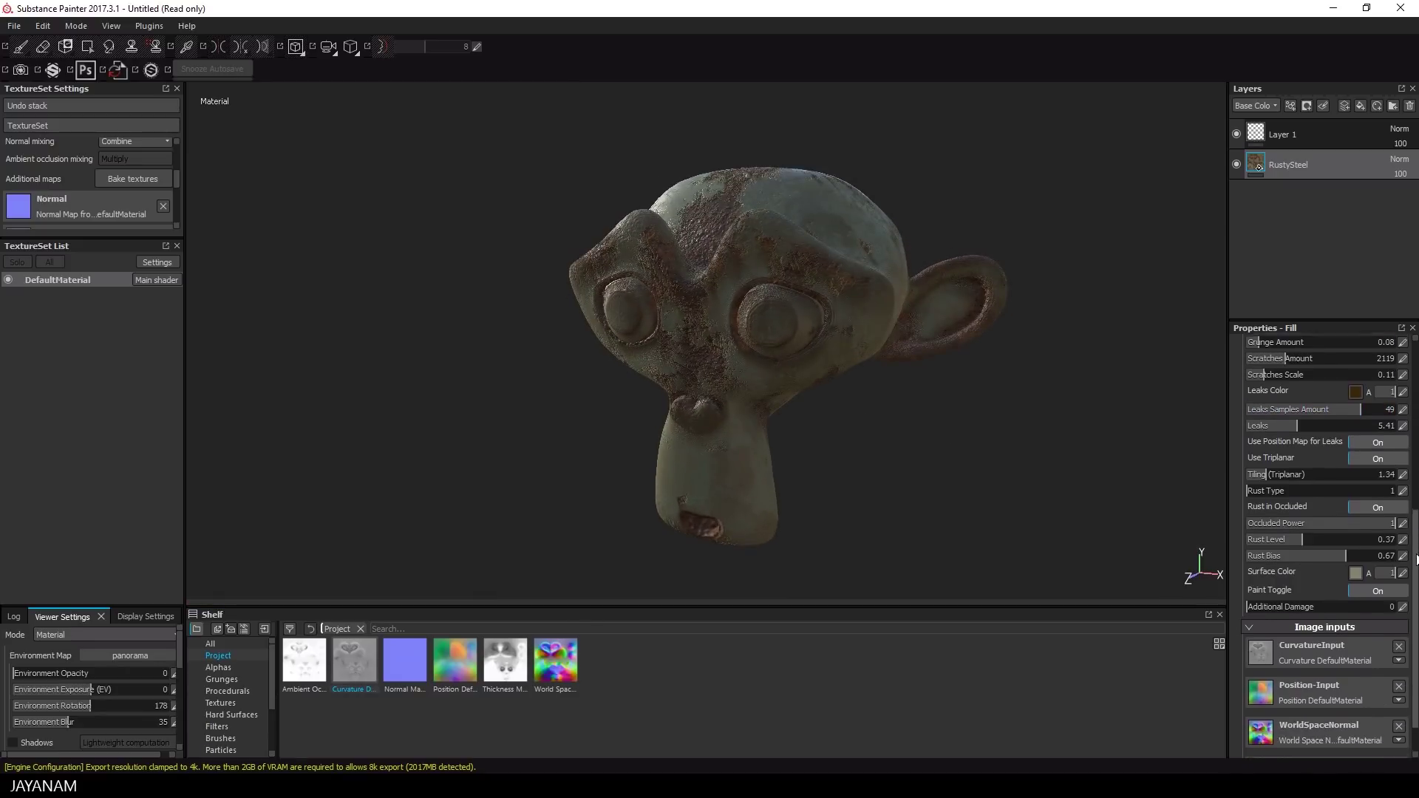
- Make the RustySteel surface color teal (RGB 0.267, 0.419, 0.442) and set Environment Opacity to 14
left_click(1355, 570)
left_click(1323, 579)
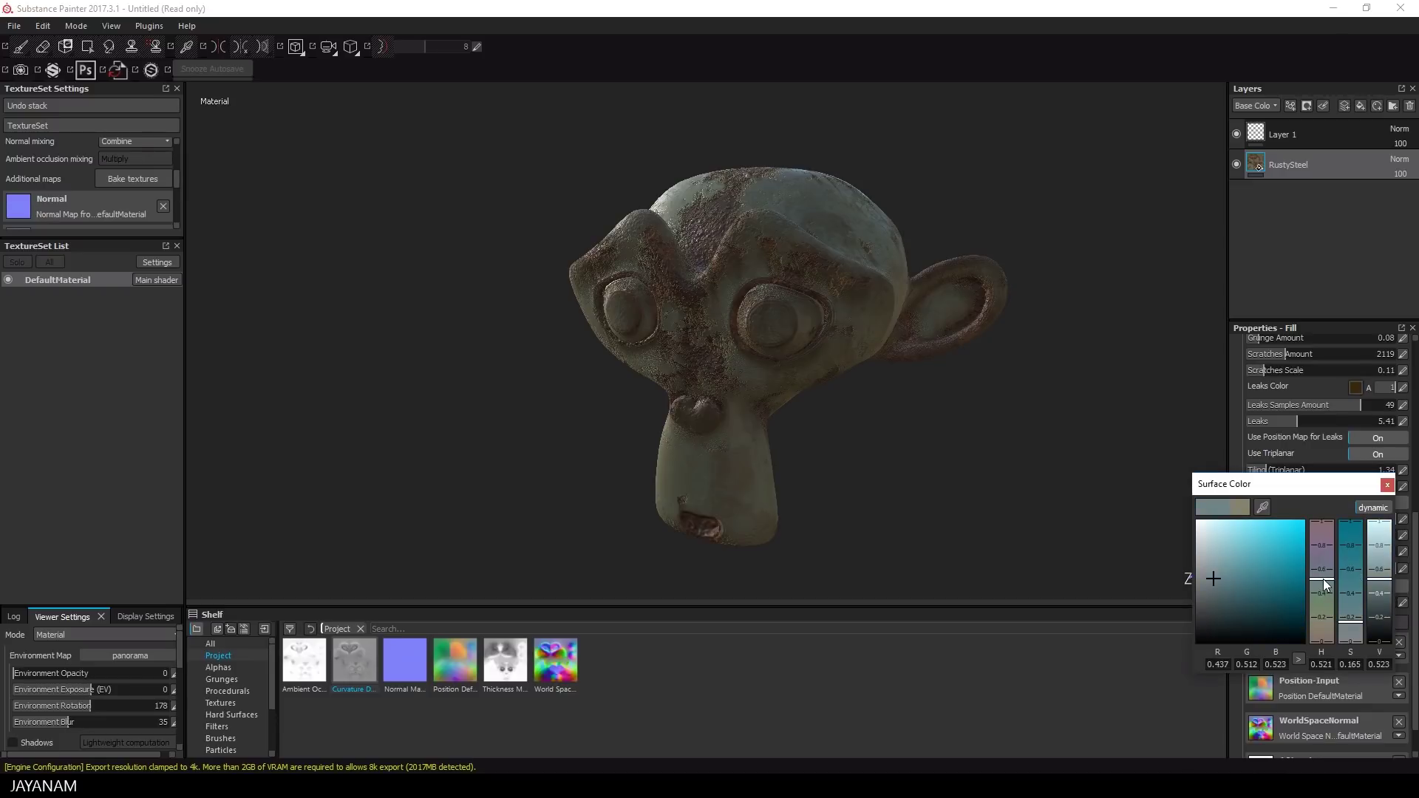
left_click(1247, 589)
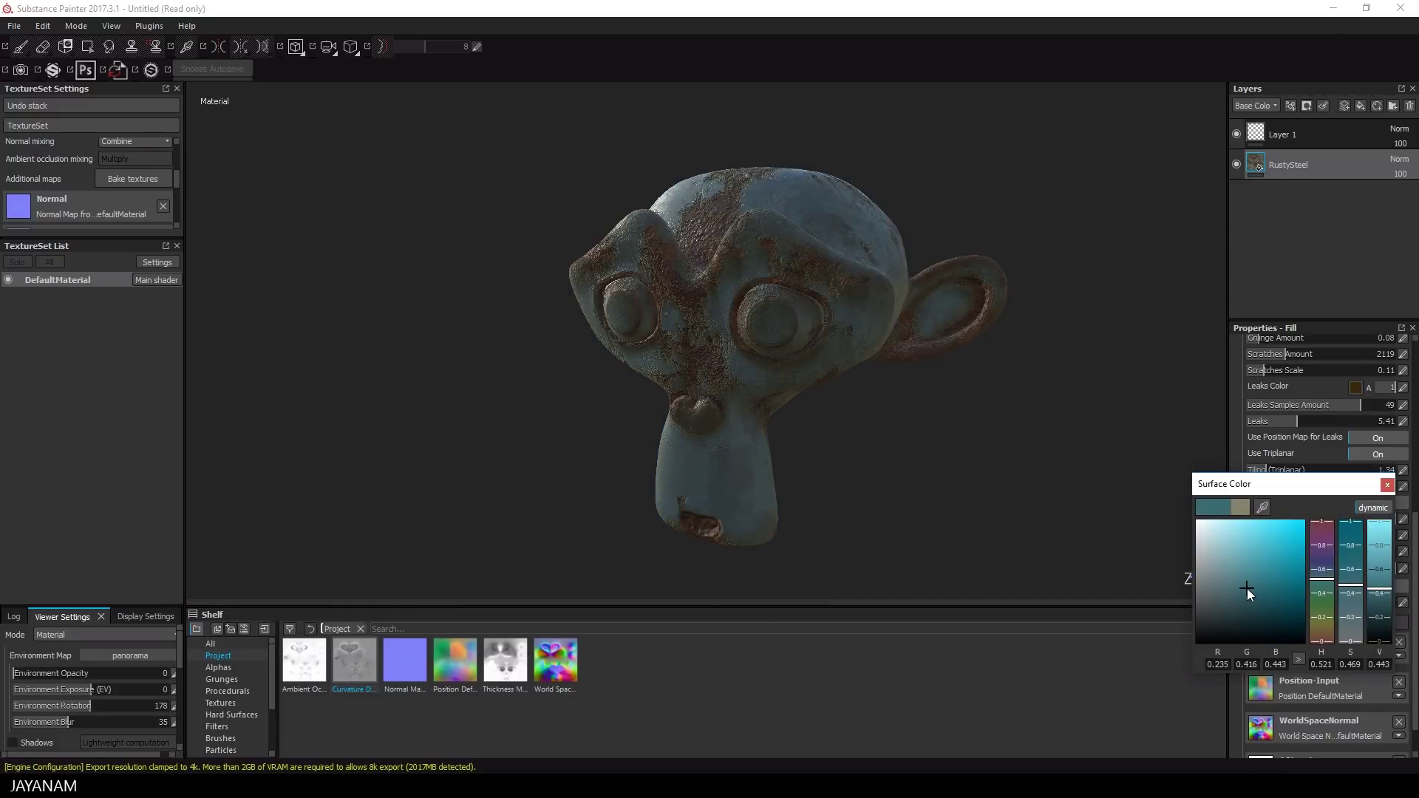
left_click_drag(796, 417, 1115, 396, "alt")
left_click(1239, 601)
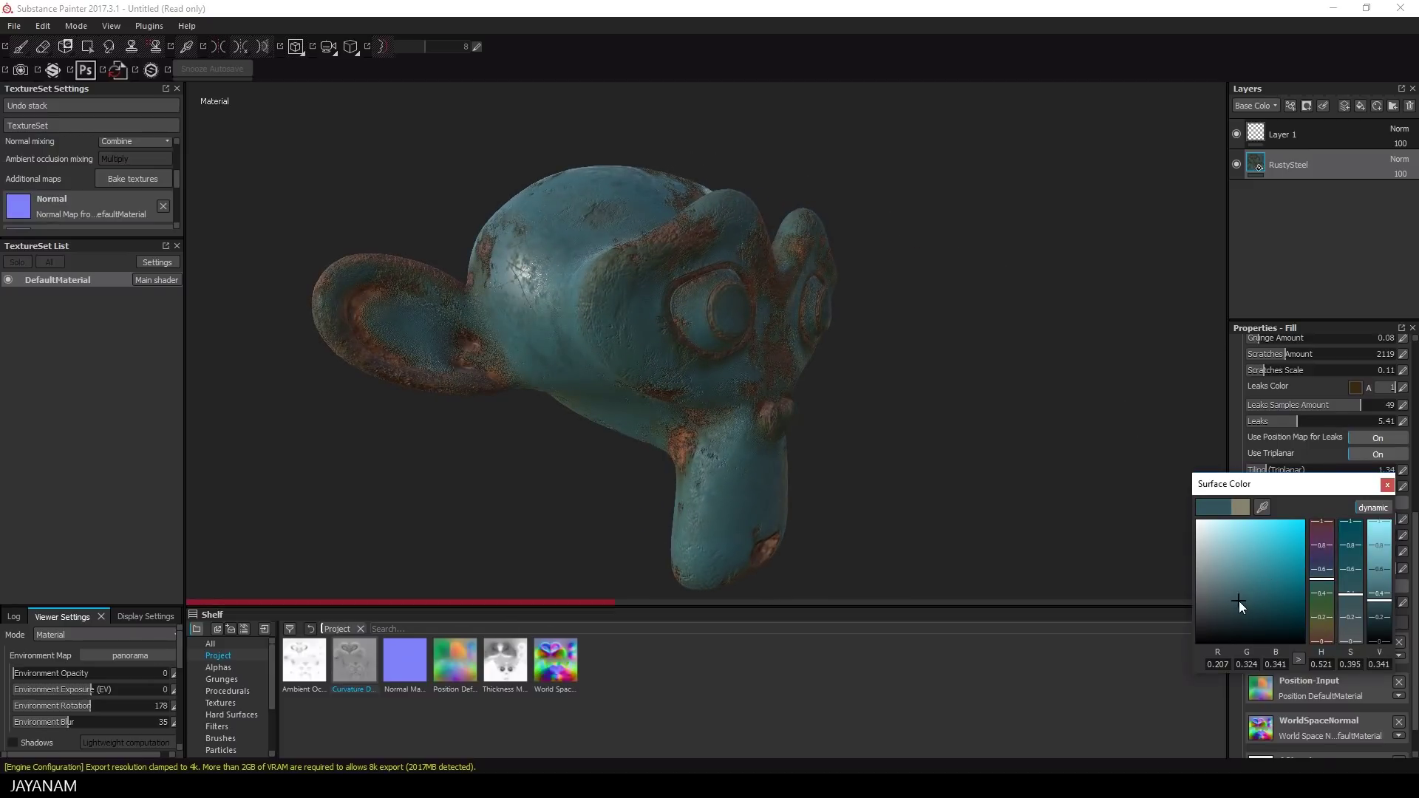
left_click_drag(856, 440, 968, 434, "alt")
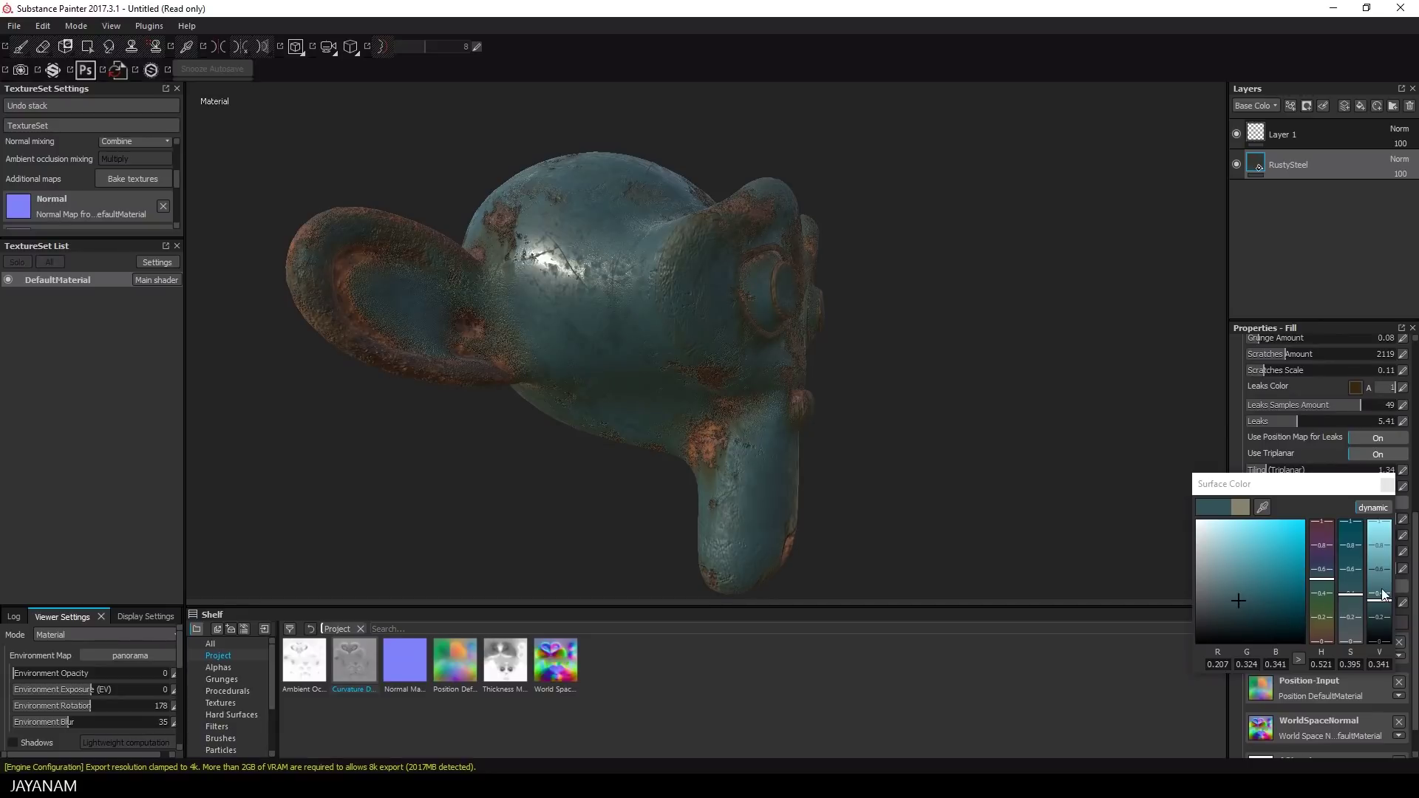
left_click_drag(1384, 595, 1385, 589)
left_click_drag(820, 414, 637, 390, "alt")
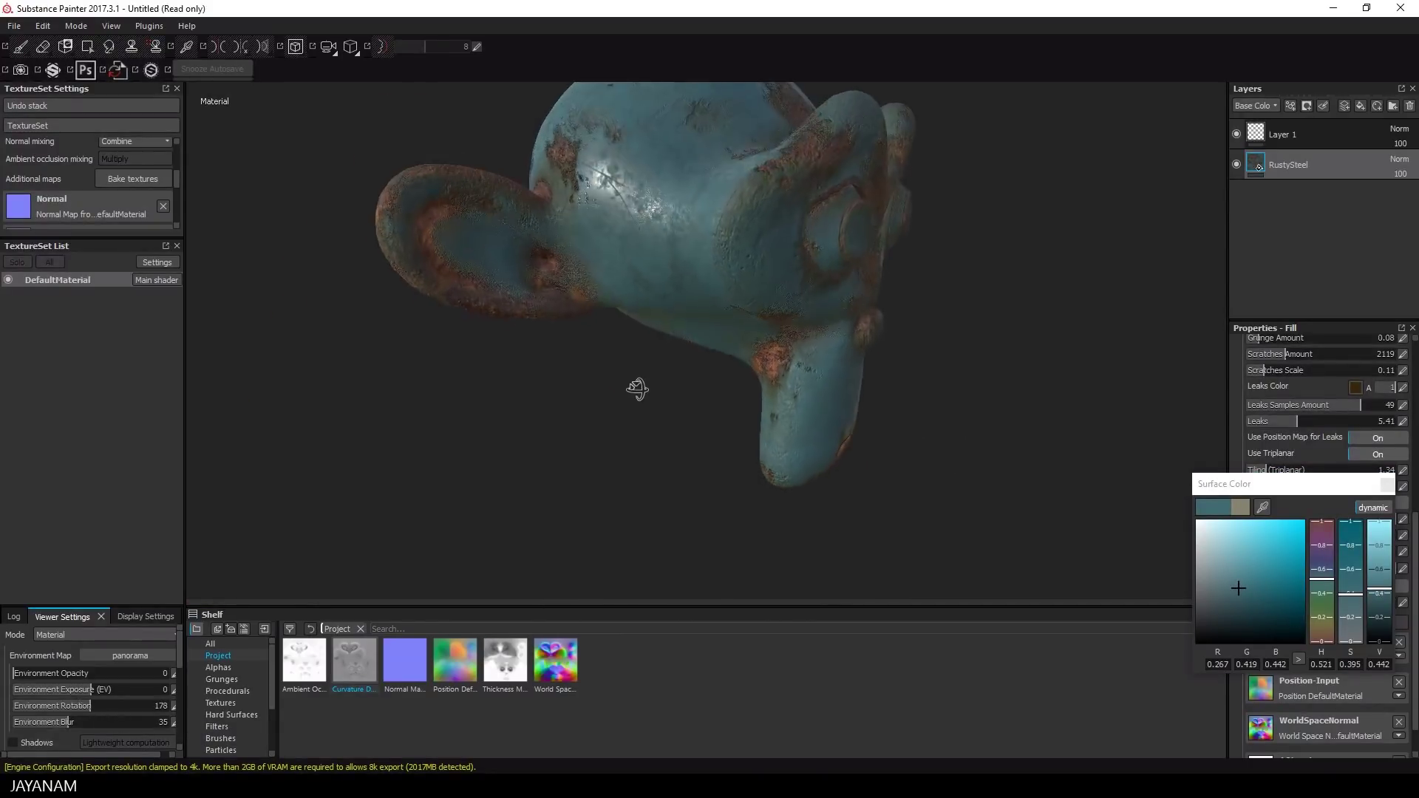
left_click(28, 672)
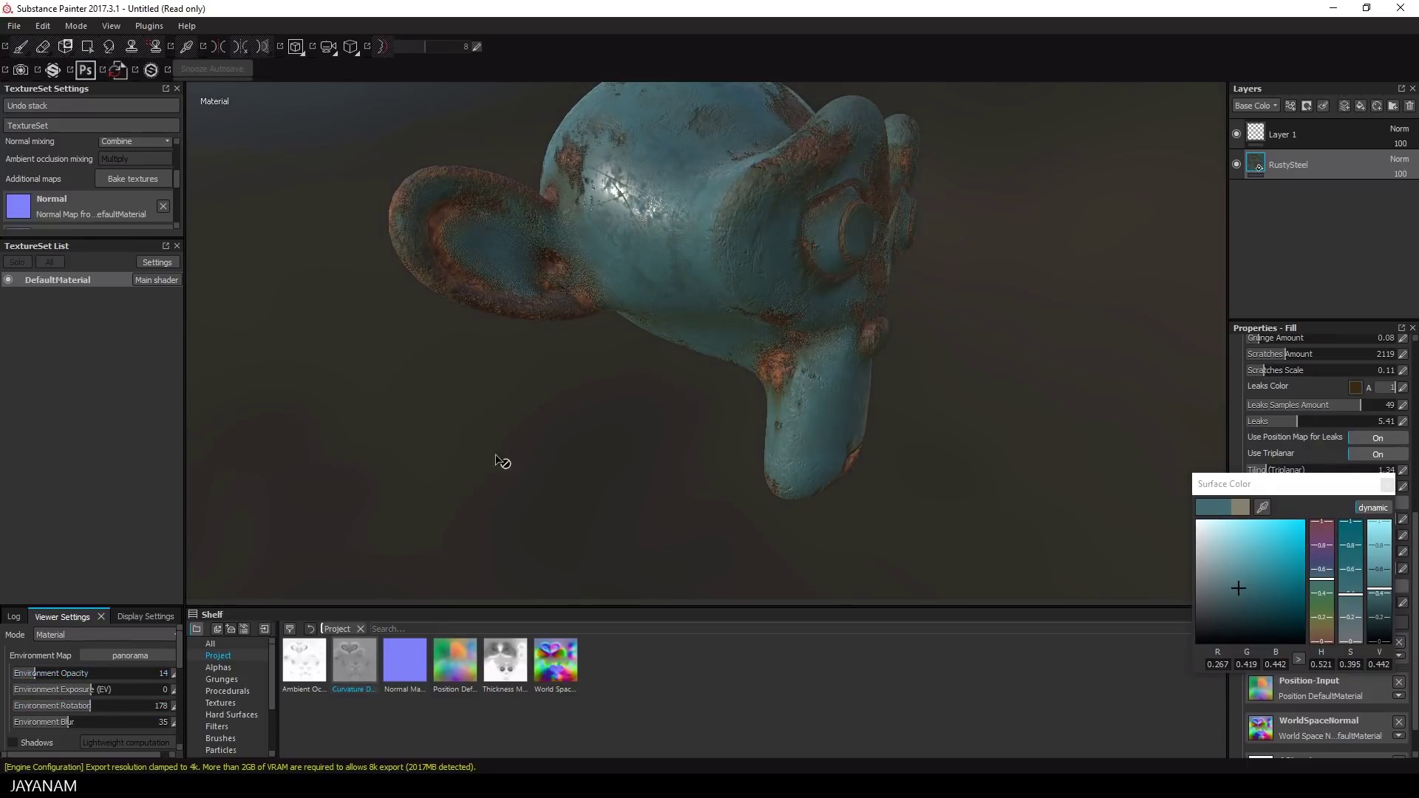